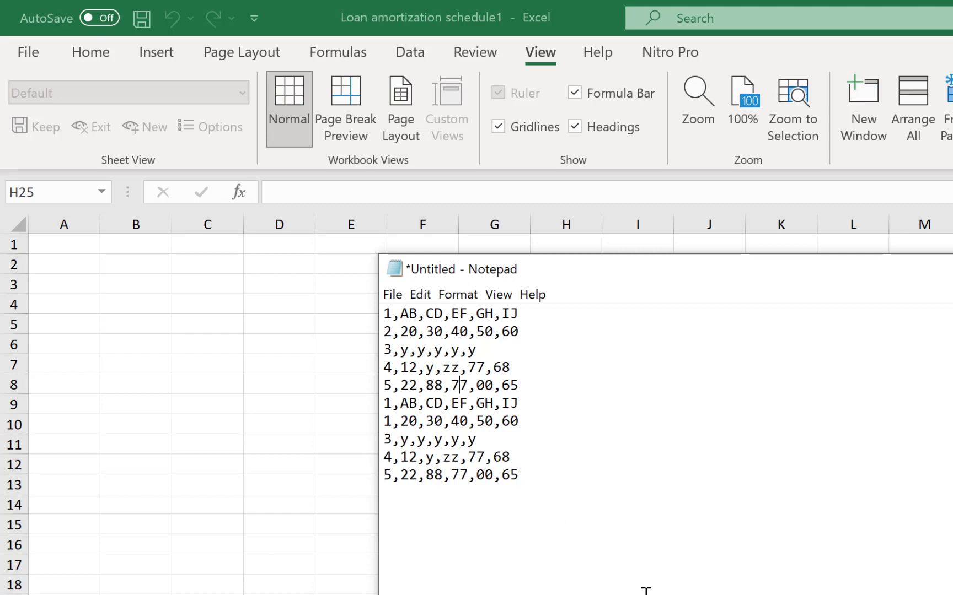
- Copy all the comma-separated lines in the Notepad document
left_click_drag(535, 491, 382, 310)
key("ctrl+c")
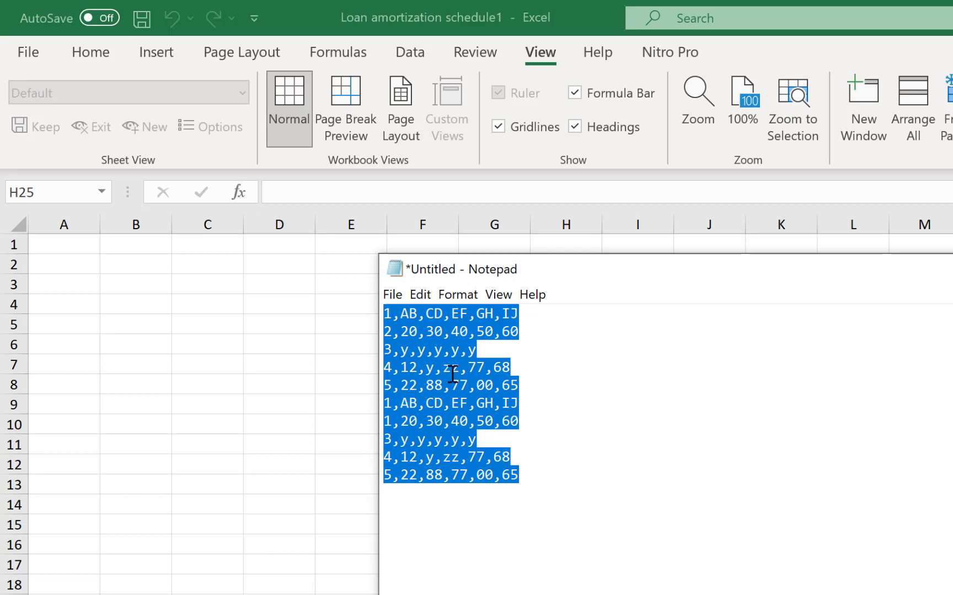
left_click_drag(492, 371, 493, 384)
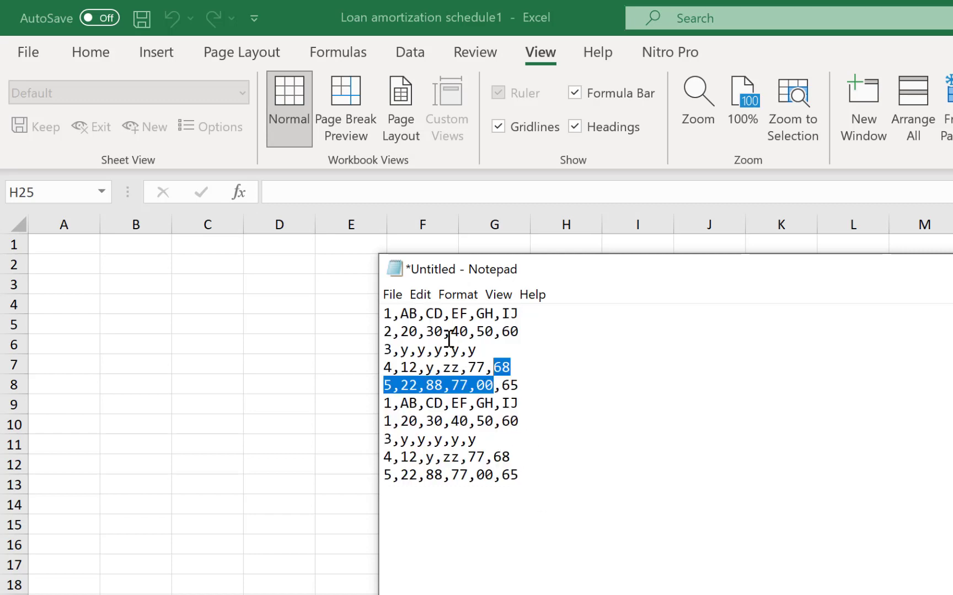
left_click(401, 313)
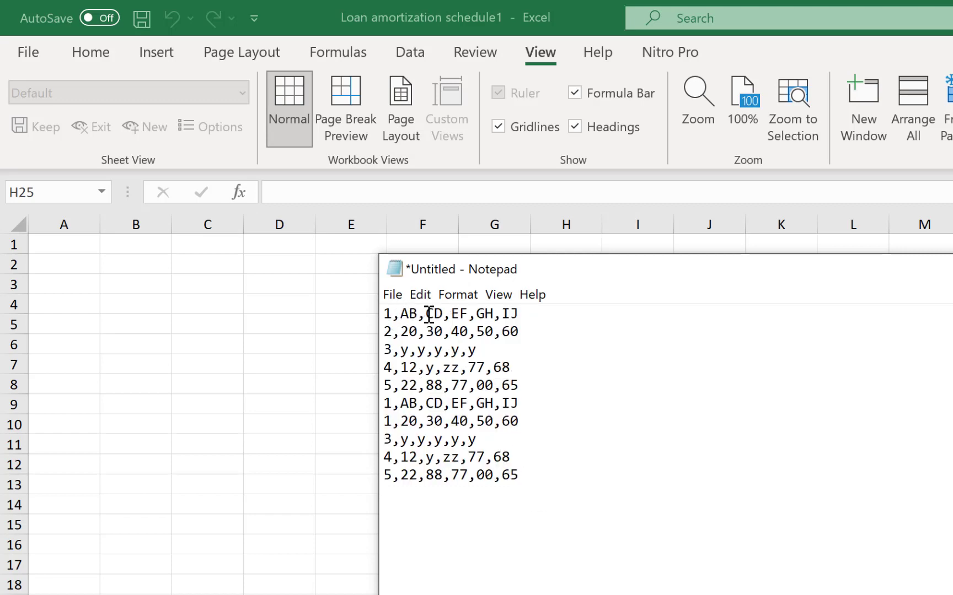
left_click(429, 314)
left_click(453, 311)
left_click(478, 321)
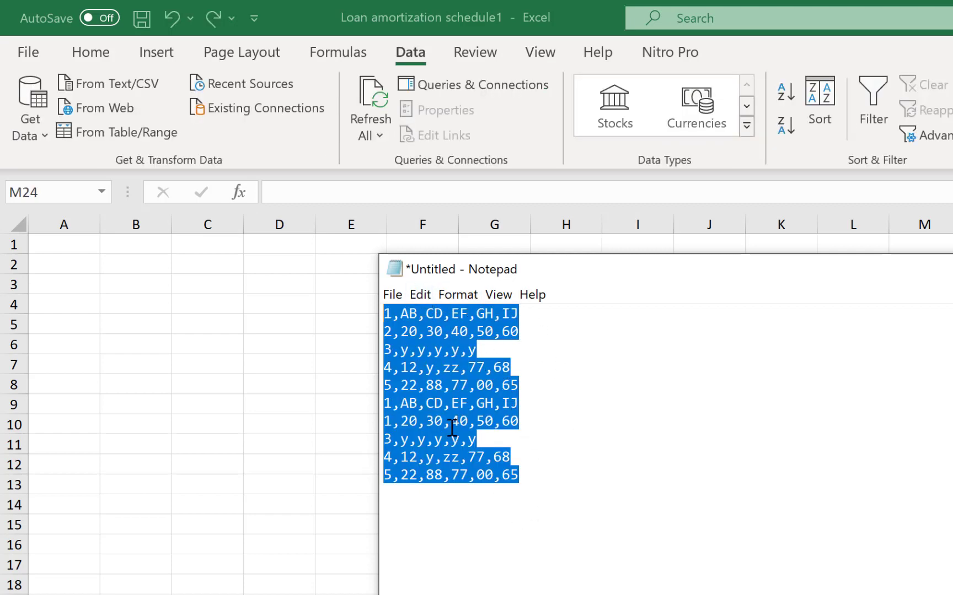
- Switch to Excel and paste the copied comma-separated lines into the worksheet, starting at cell A2
left_click(75, 274)
left_click(77, 267)
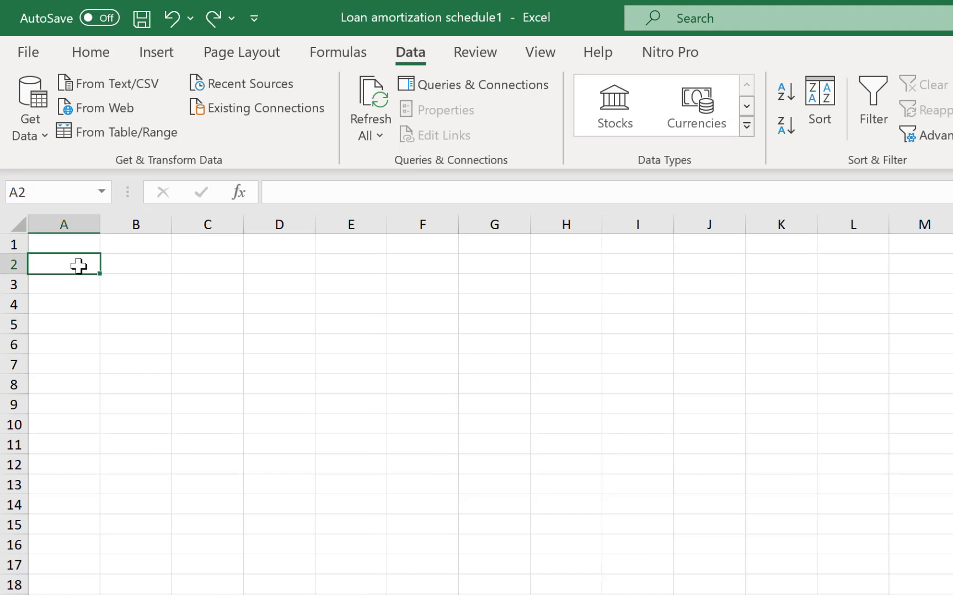
key("ctrl+v")
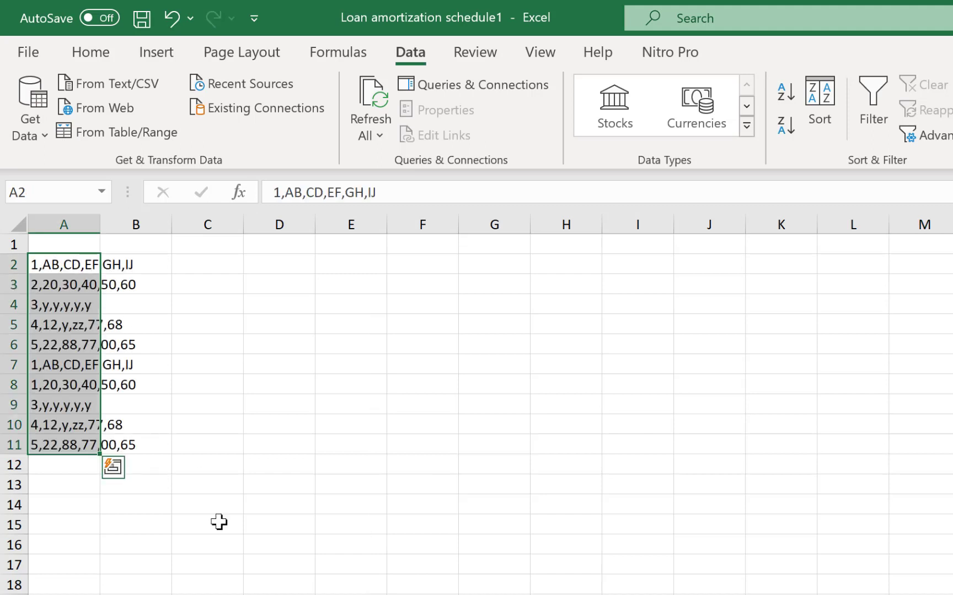
left_click(279, 592)
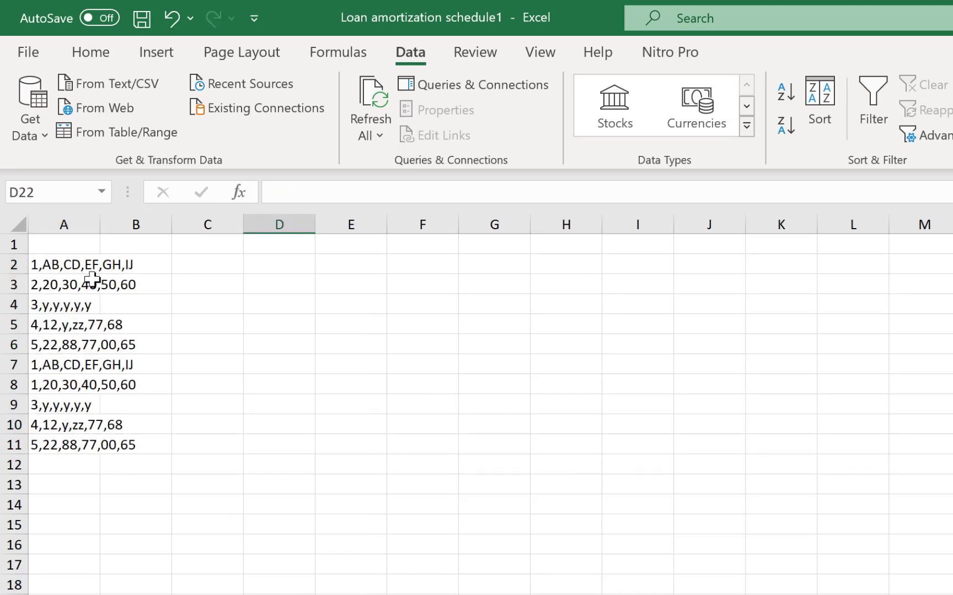
left_click(47, 264)
left_click(50, 285)
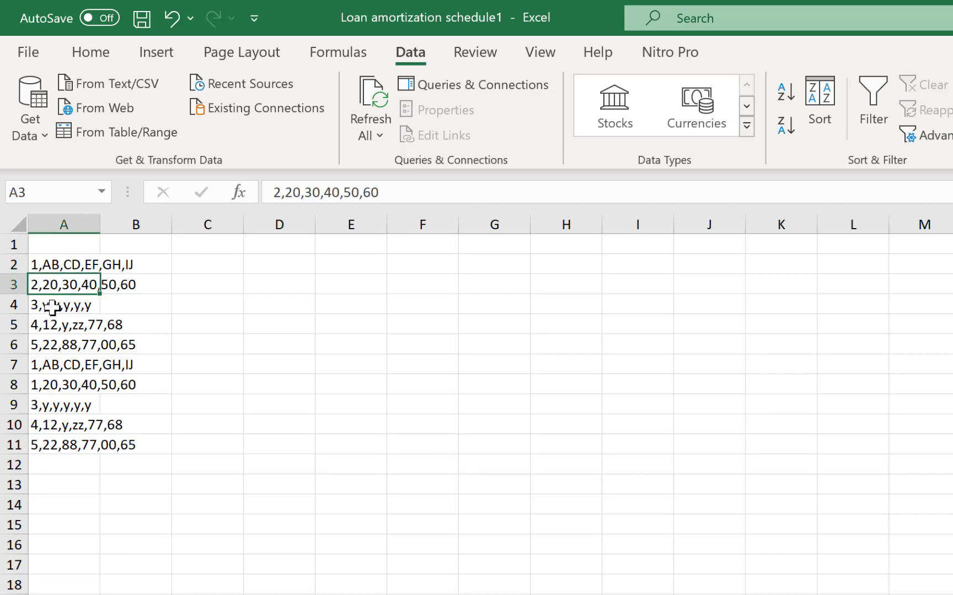
left_click(51, 305)
left_click(56, 329)
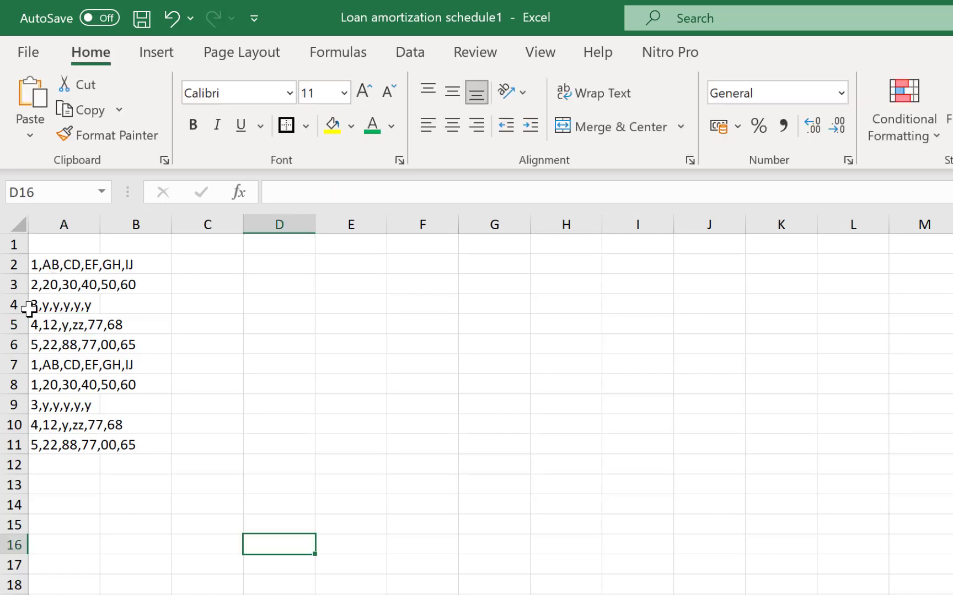
- Split A2:A11 into separate columns with Text to Columns, using the Delimited type and Comma as the only delimiter
left_click_drag(50, 262, 48, 447)
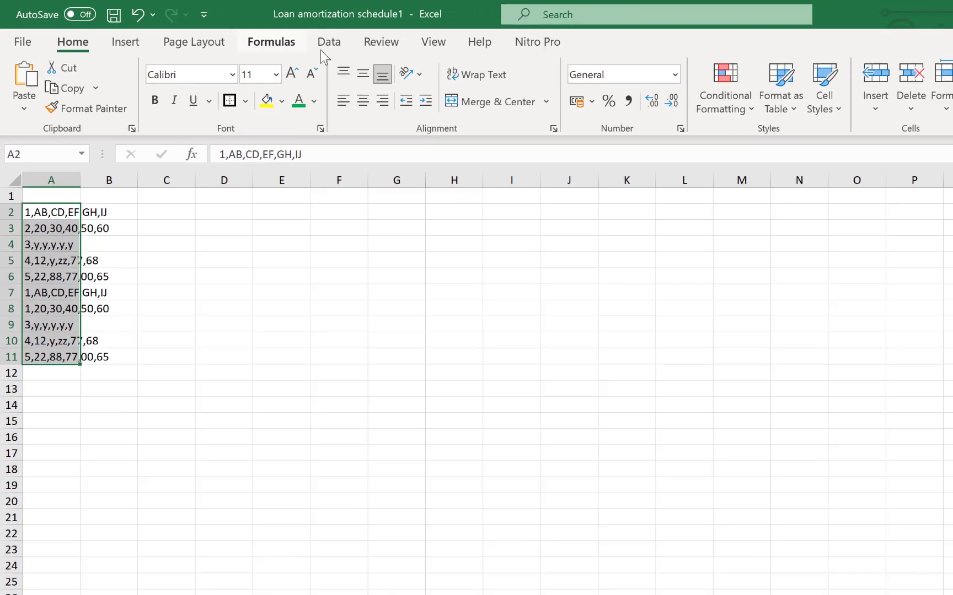
left_click(409, 52)
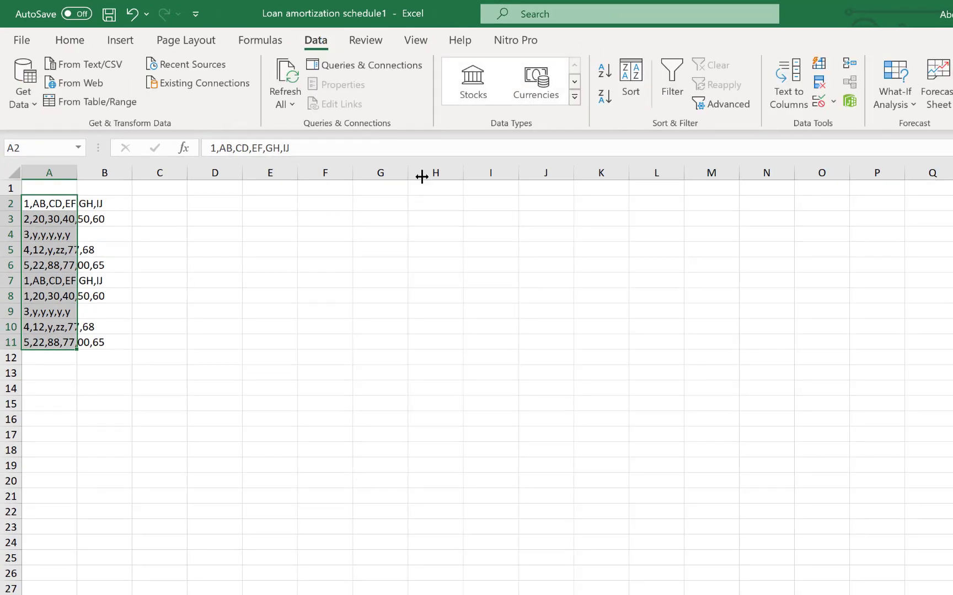
left_click(788, 88)
left_click_drag(705, 286, 476, 188)
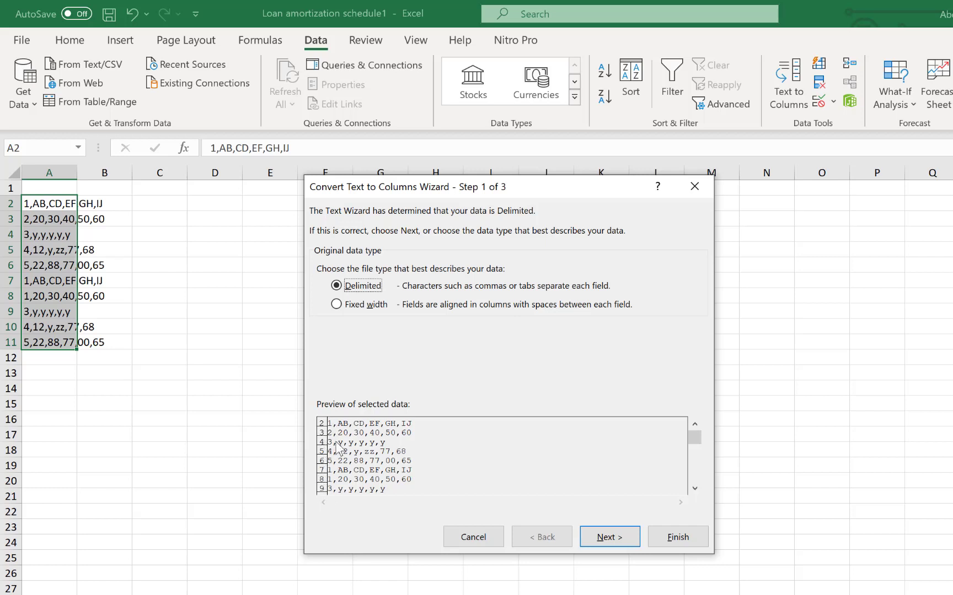
left_click(611, 538)
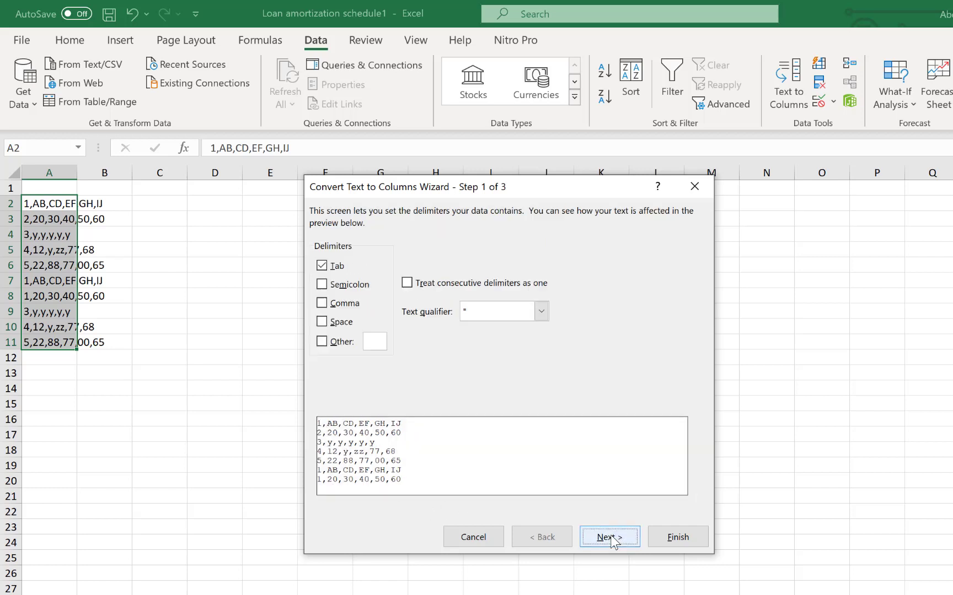
left_click(324, 266)
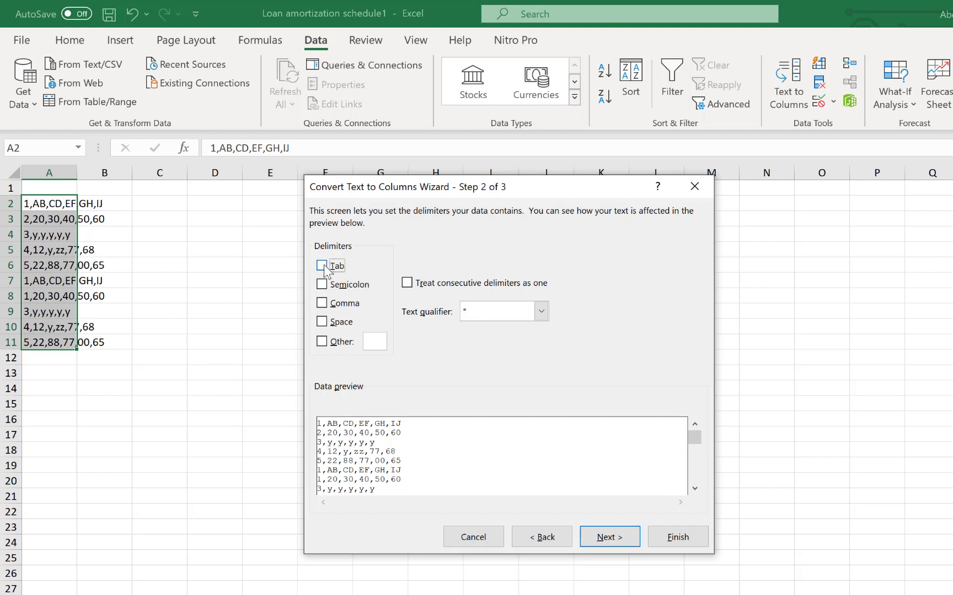
left_click(322, 305)
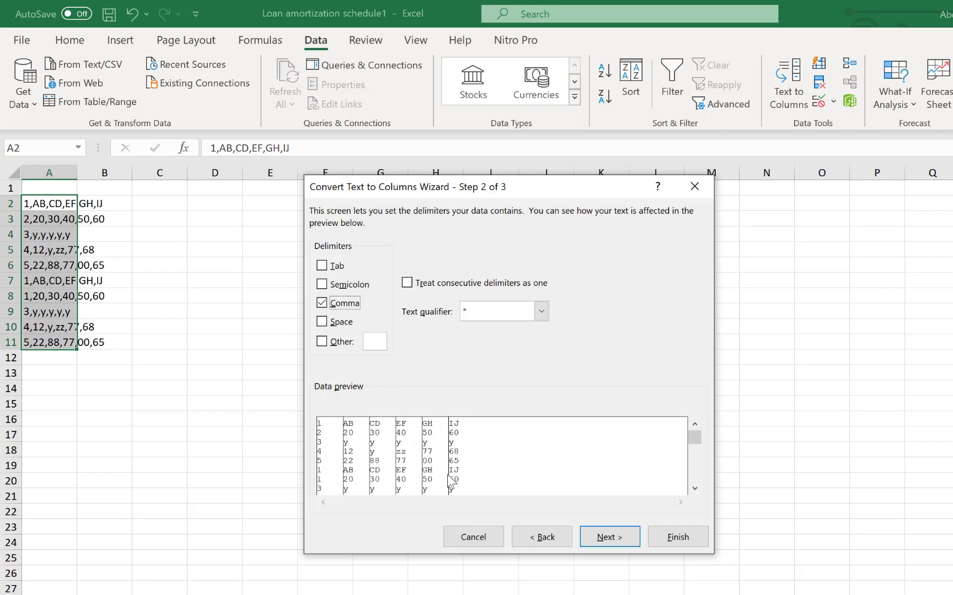
left_click(612, 539)
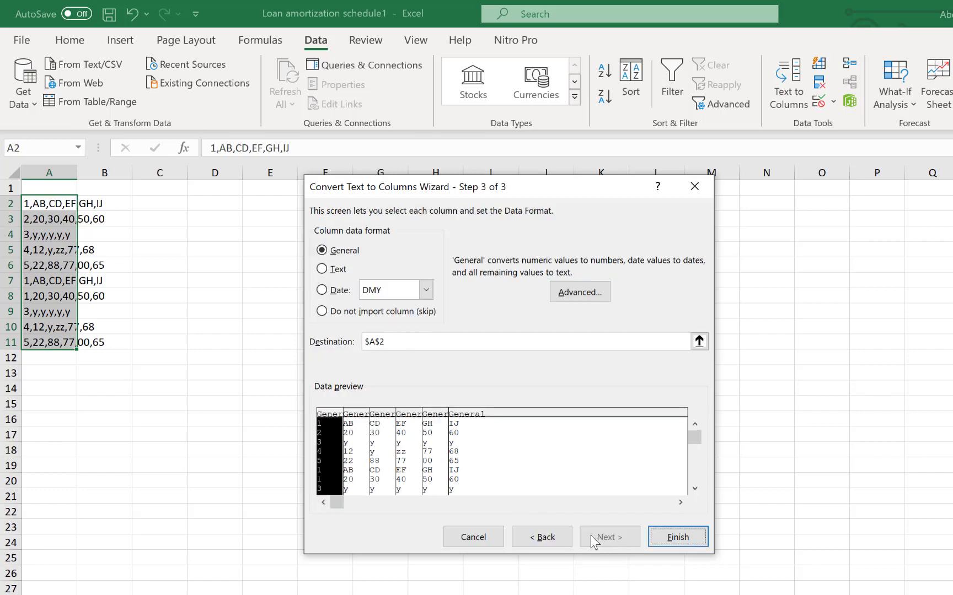
left_click(678, 537)
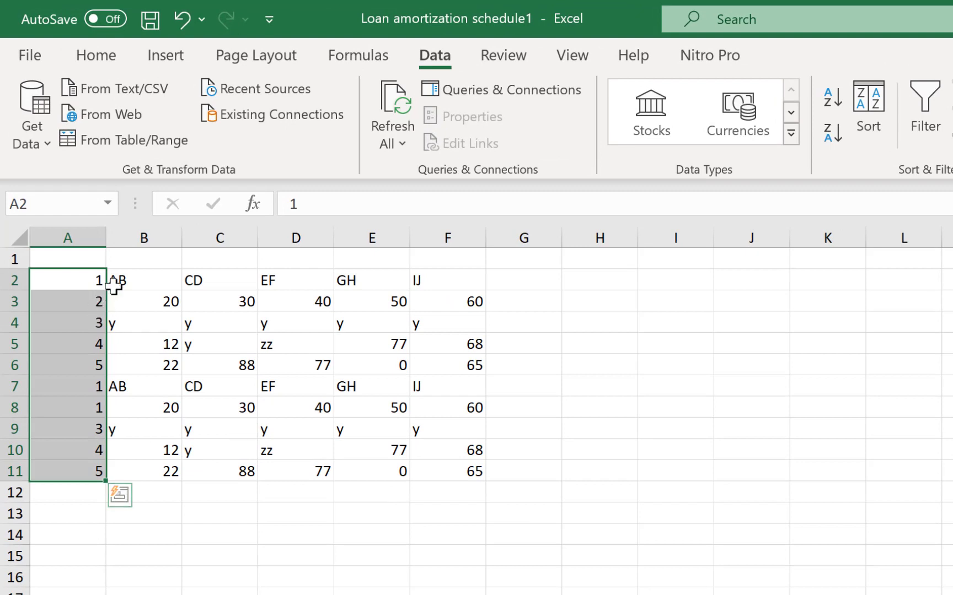
- Center the contents of cells A2:F11 horizontally
left_click_drag(68, 280, 457, 469)
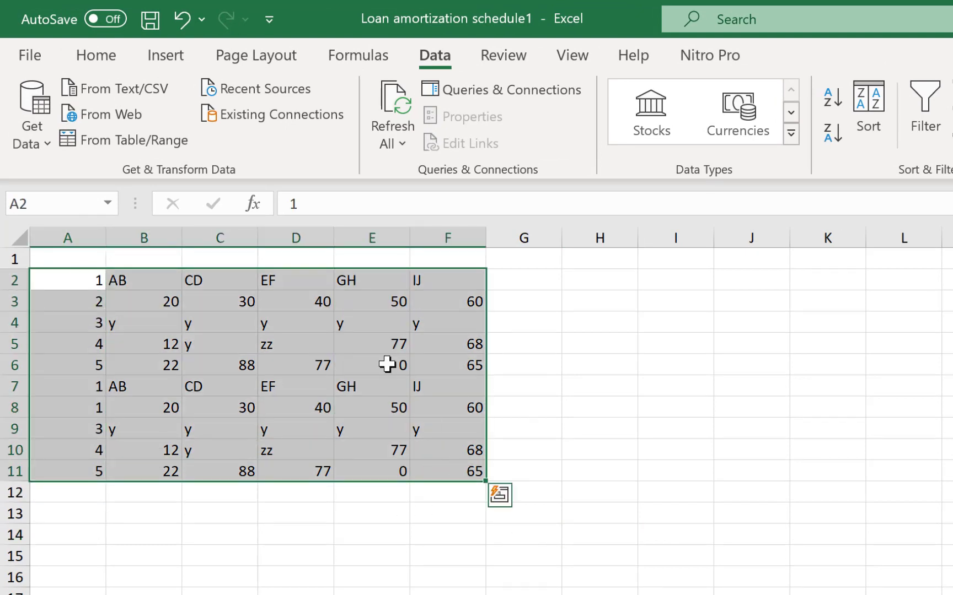
left_click(82, 60)
left_click(474, 142)
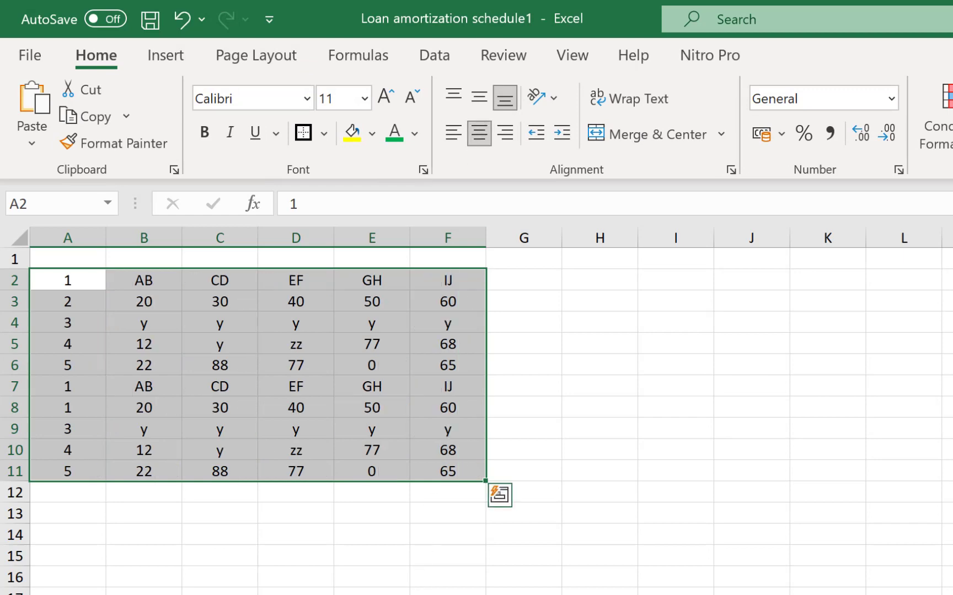
left_click(430, 592)
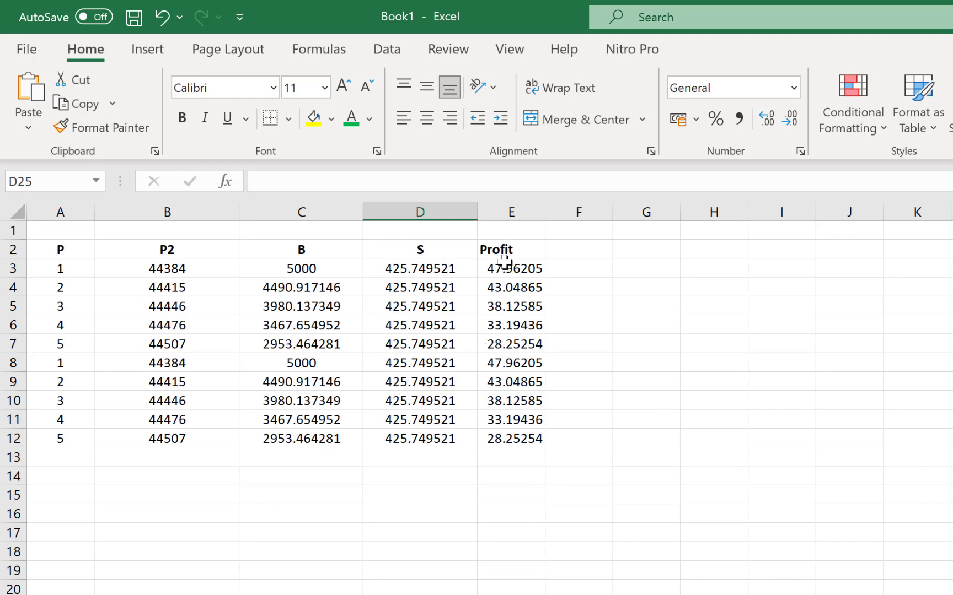
- Set up a Greater Than conditional formatting rule on the Profit values in E3:E12 with a threshold of 30
left_click_drag(501, 271, 503, 446)
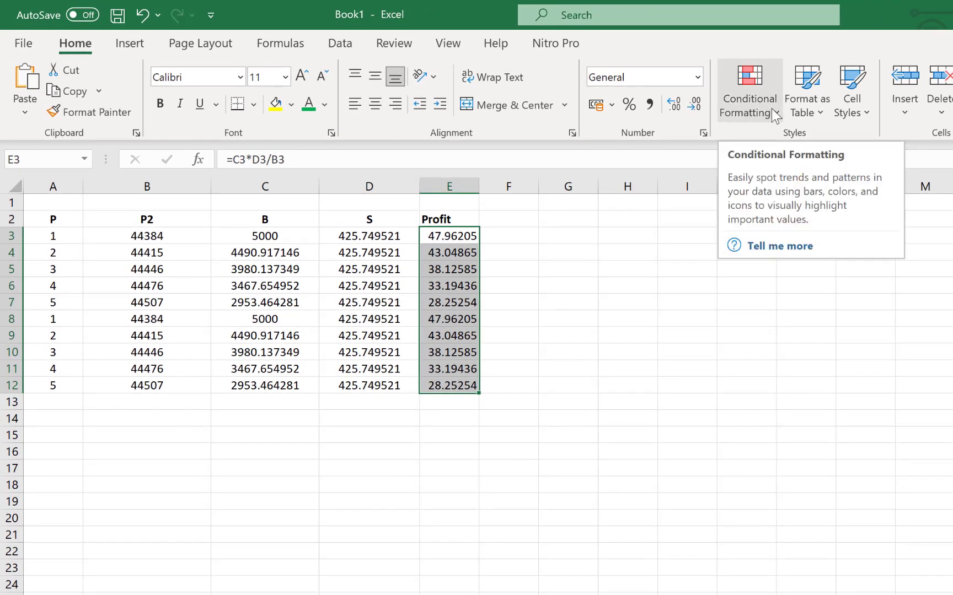
left_click(774, 109)
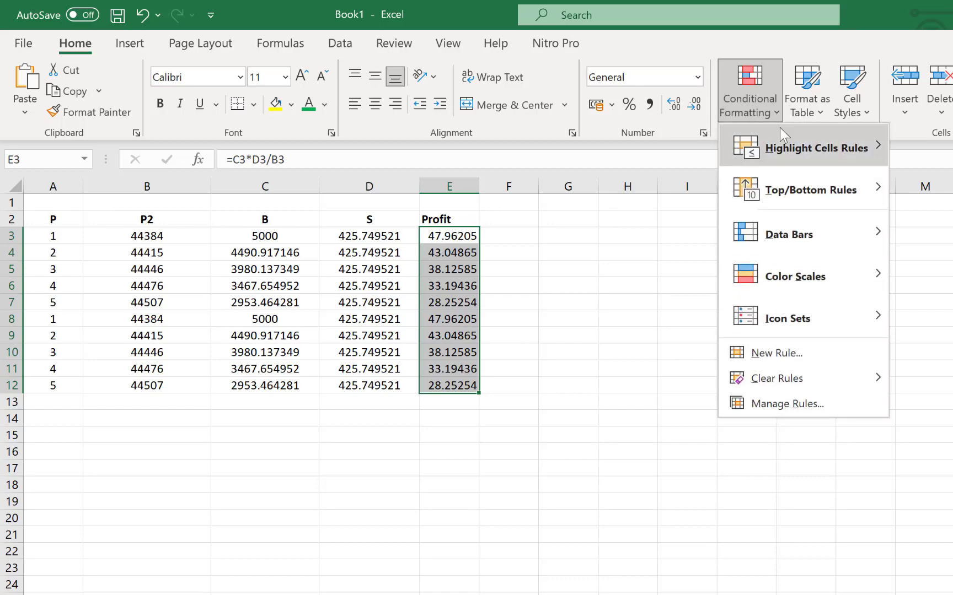
mouse_move(782, 138)
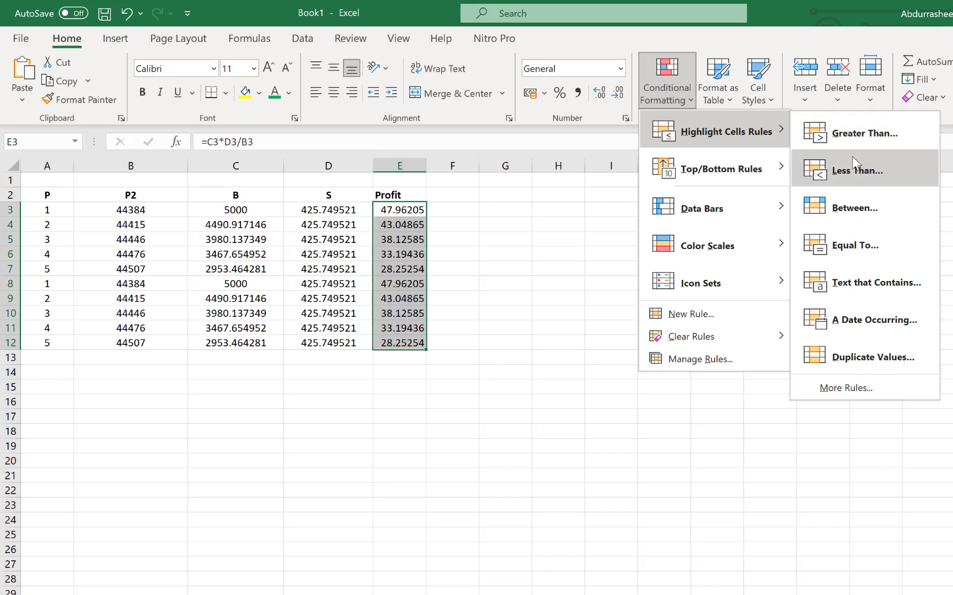
left_click(864, 134)
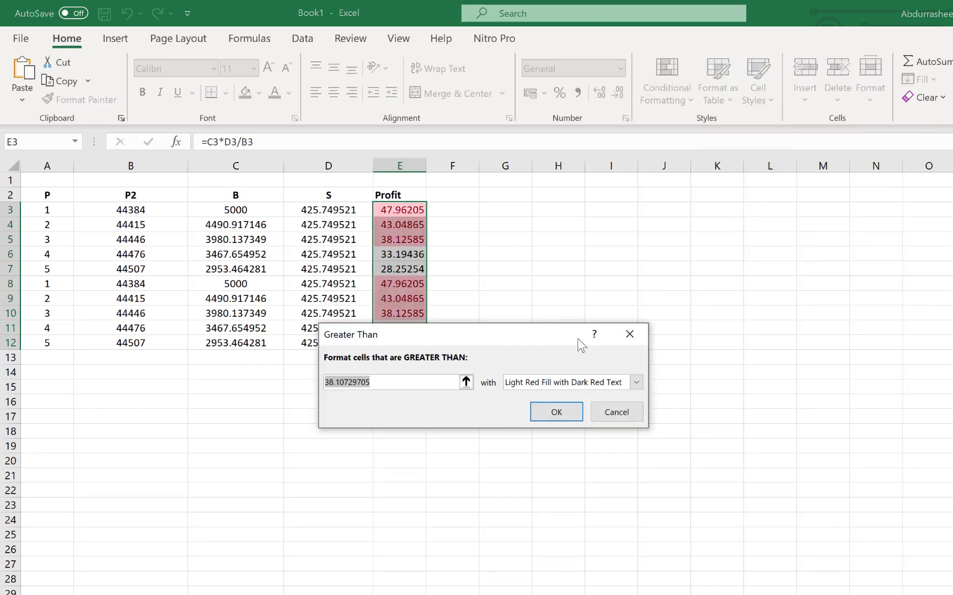
left_click_drag(482, 341, 612, 372)
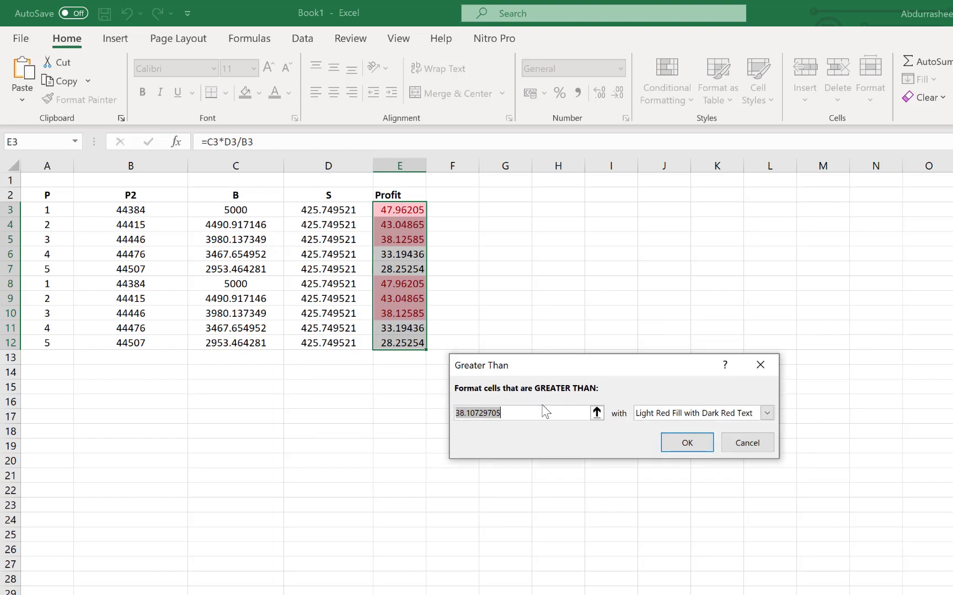
left_click_drag(517, 418, 435, 420)
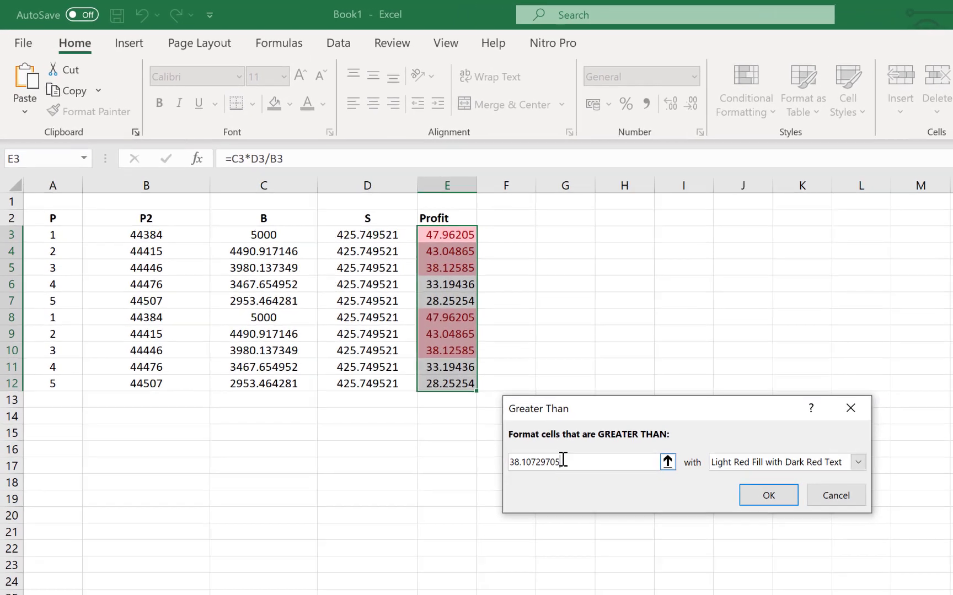
left_click_drag(562, 461, 495, 454)
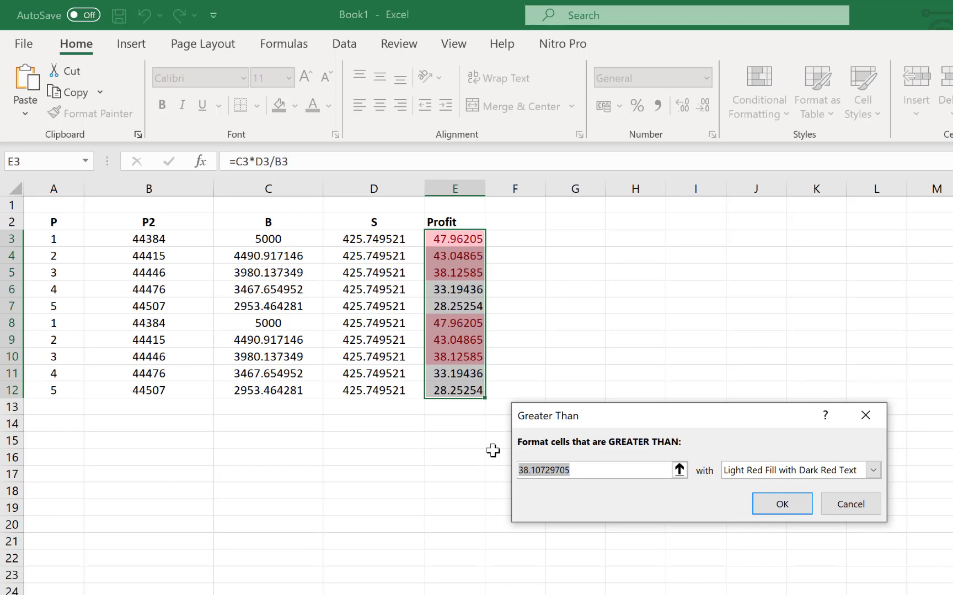
type("30")
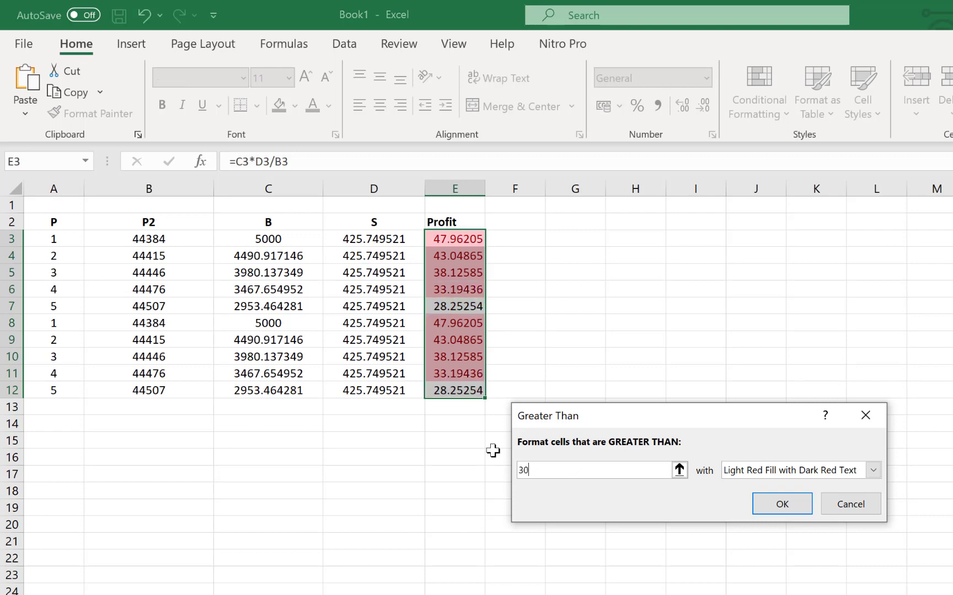
- Change the Greater Than threshold to 40 and apply the rule with Light Red Fill with Dark Red Text
key("BackSpace")
key("BackSpace")
type("40")
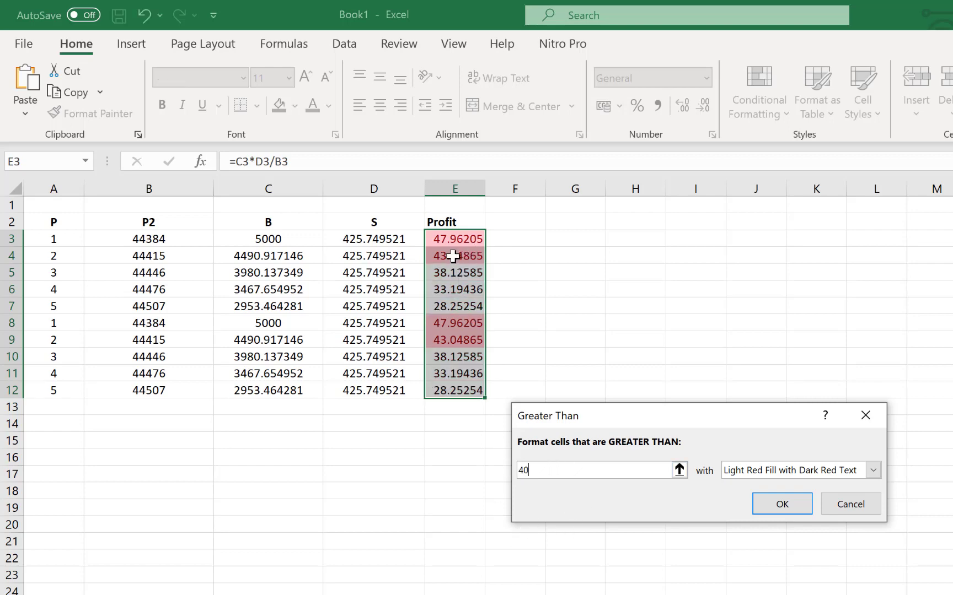
left_click(797, 513)
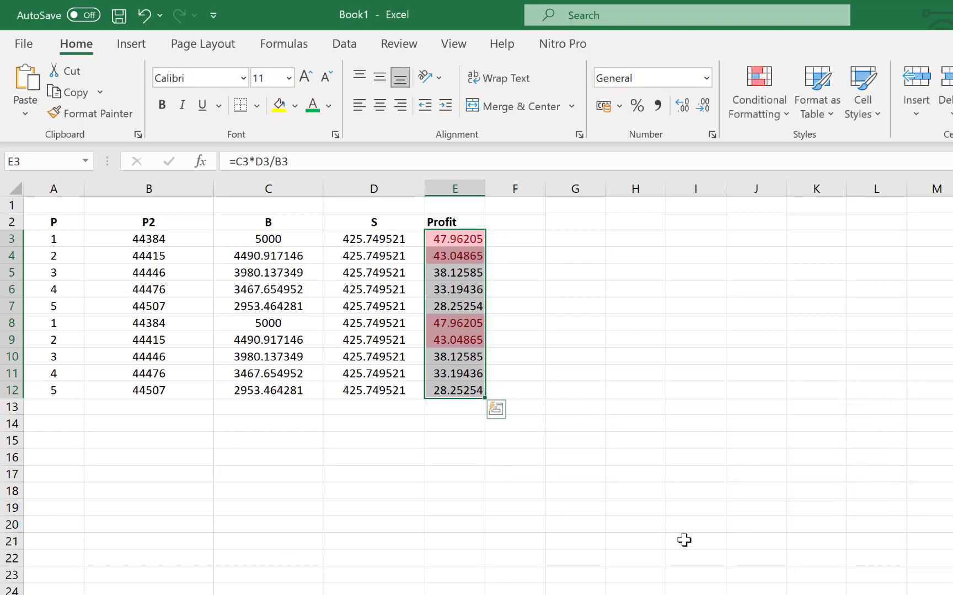
left_click(630, 364)
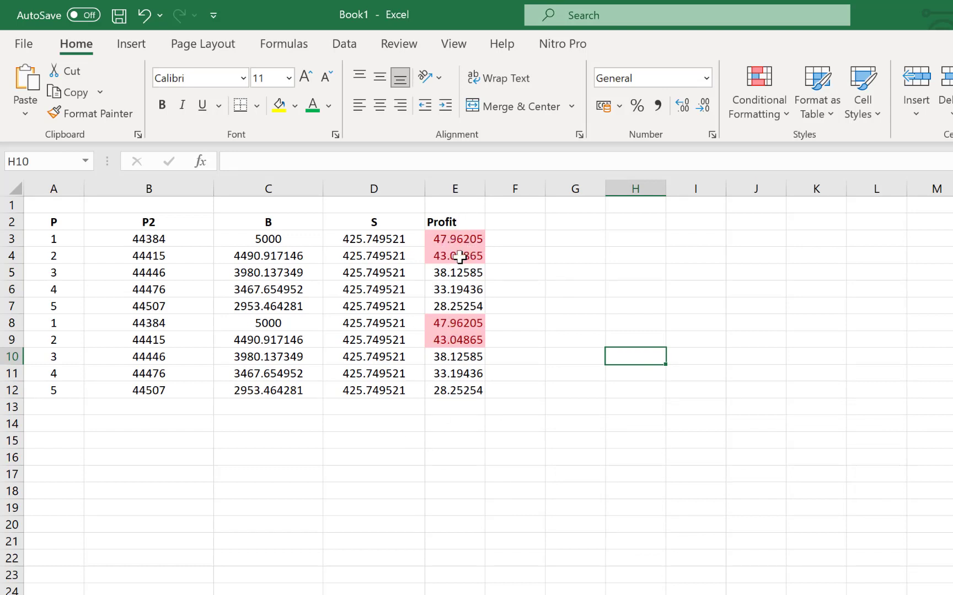
left_click(634, 524)
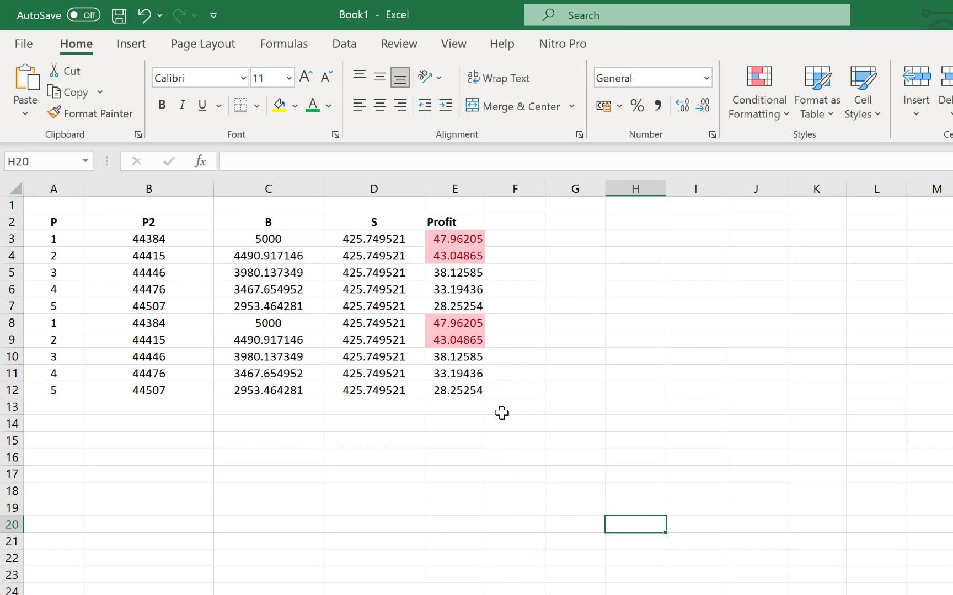
- Clear the conditional formatting rules from the Profit values in E3:E12
left_click_drag(444, 388, 445, 393)
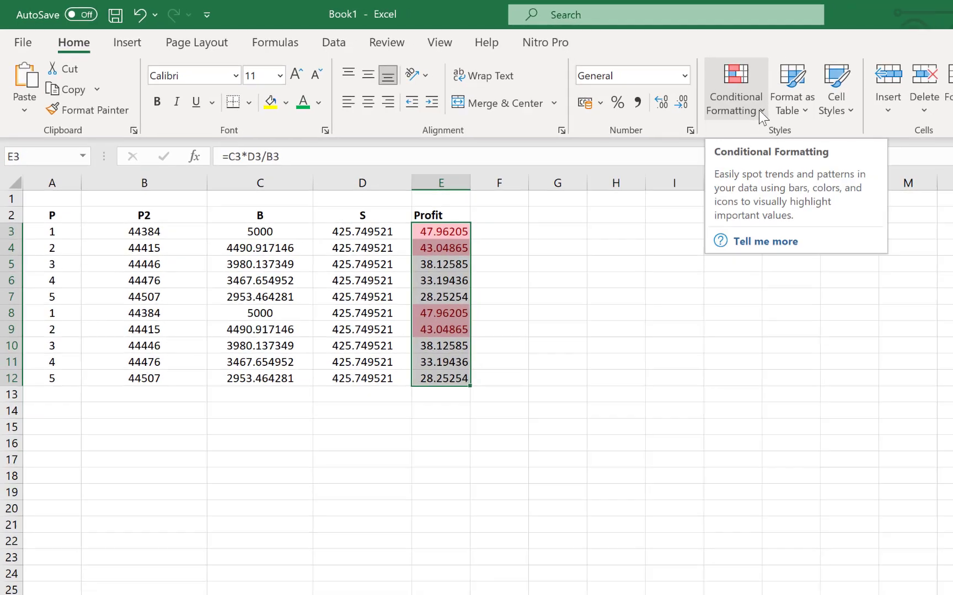
left_click(782, 113)
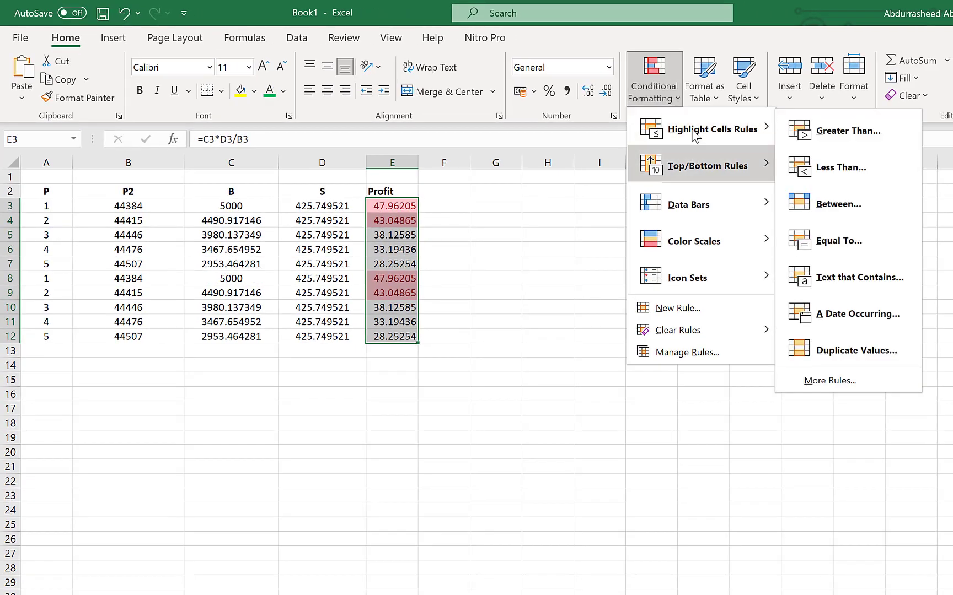
mouse_move(703, 339)
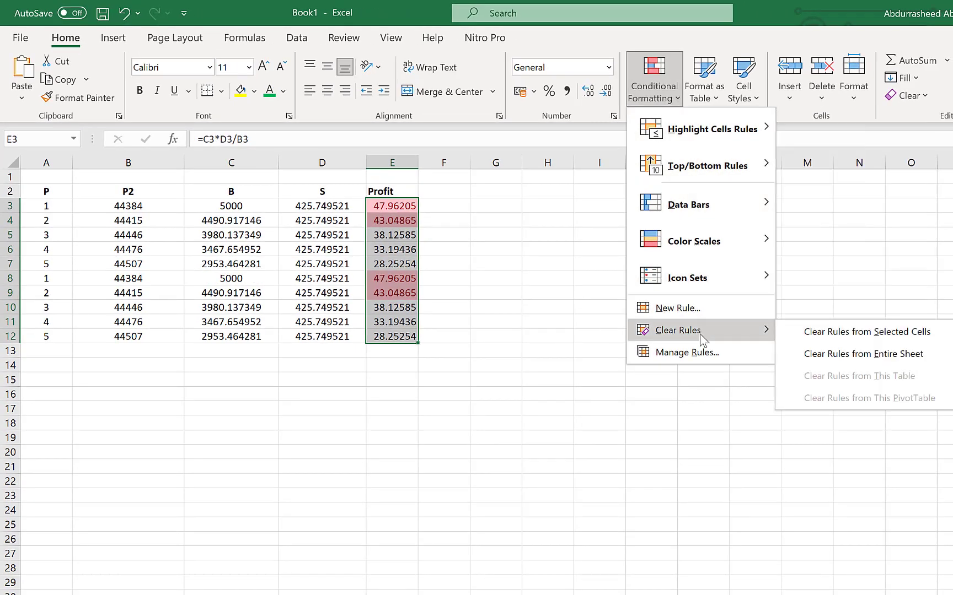
left_click(809, 337)
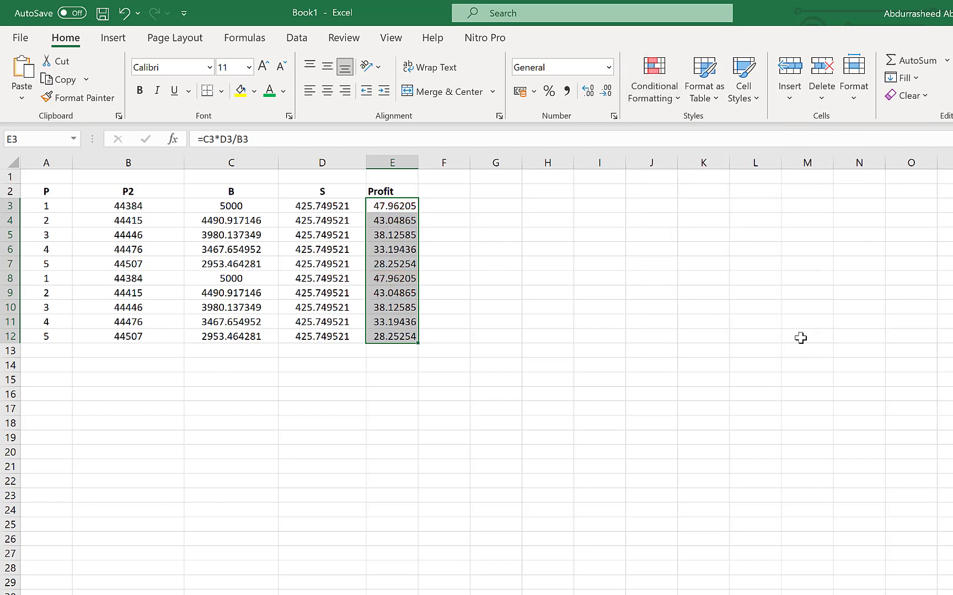
left_click(503, 434)
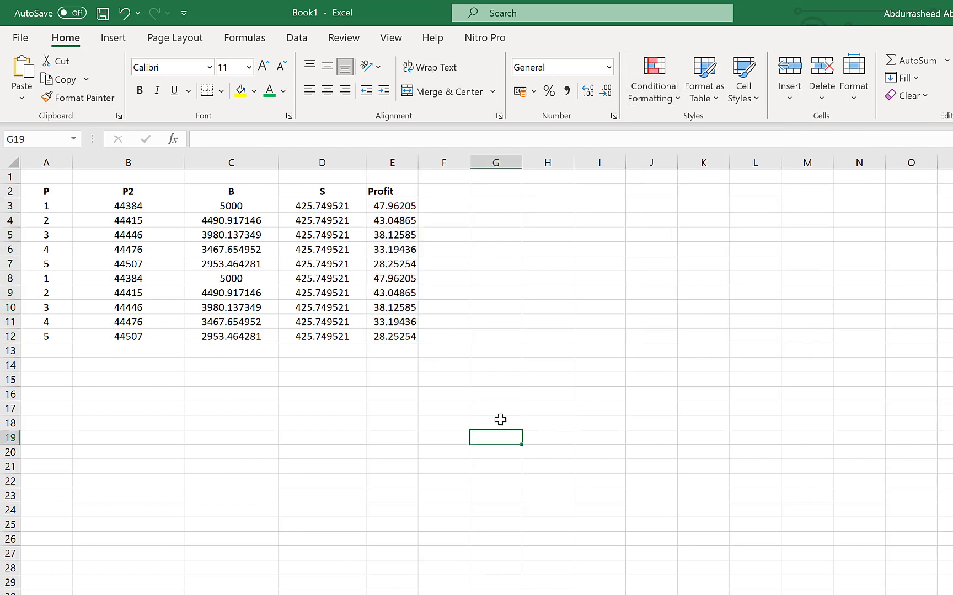
- Examine the Highlight Cells, Top/Bottom, Data Bars, Color Scales and Icon Sets conditional formatting options for the Profit values in E3:E12
left_click_drag(402, 206, 386, 338)
left_click(674, 104)
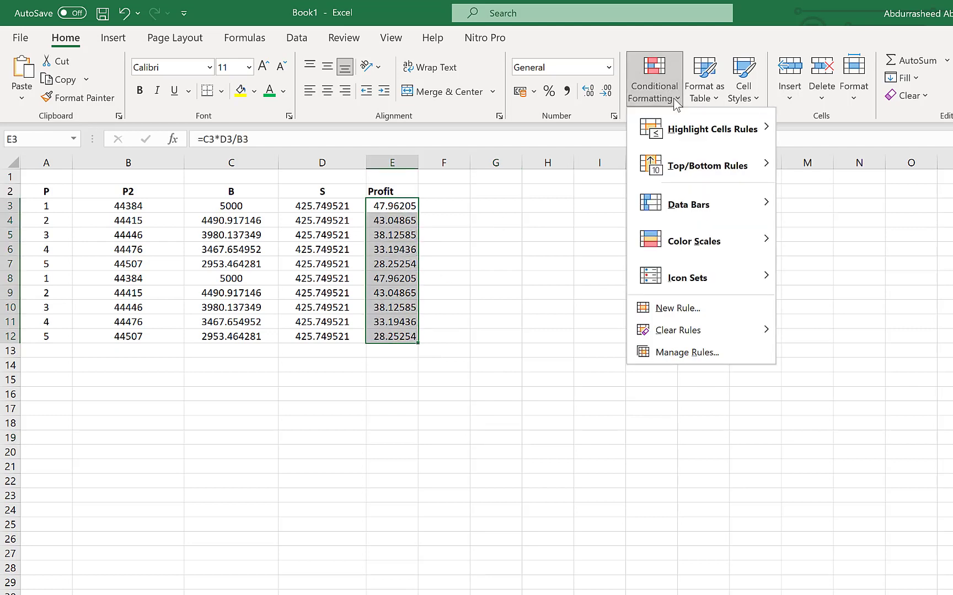
mouse_move(697, 128)
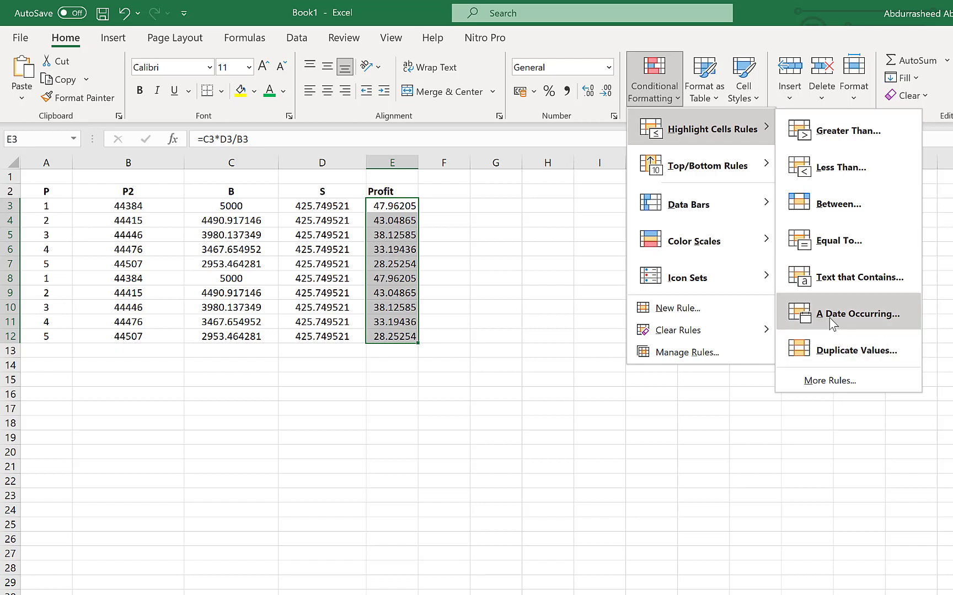
mouse_move(753, 168)
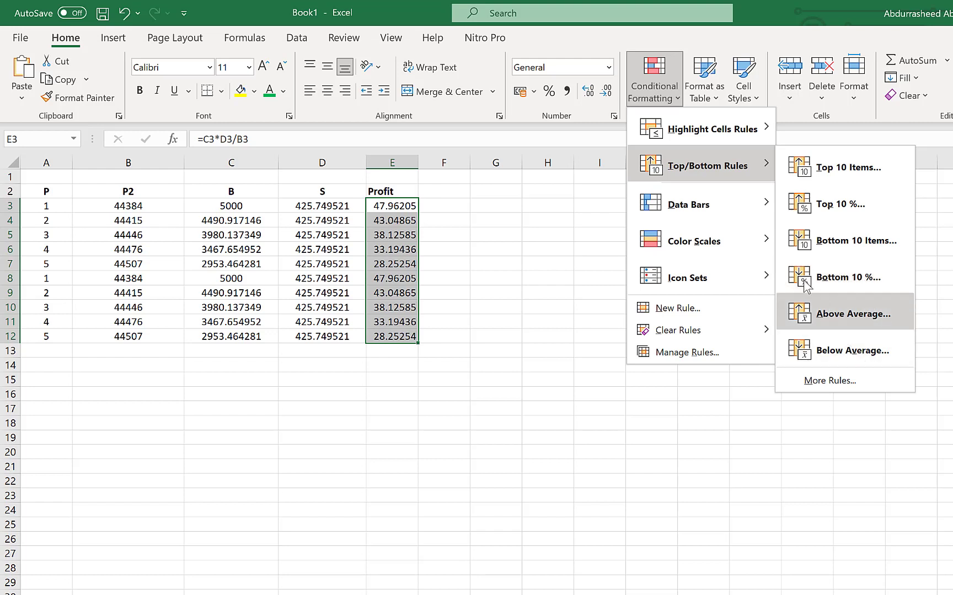
mouse_move(716, 208)
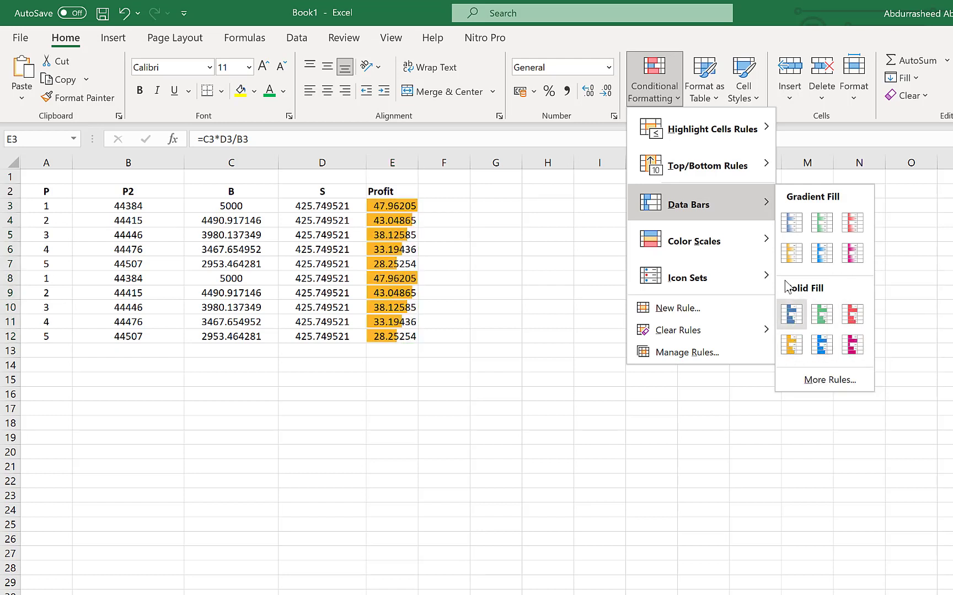
mouse_move(721, 246)
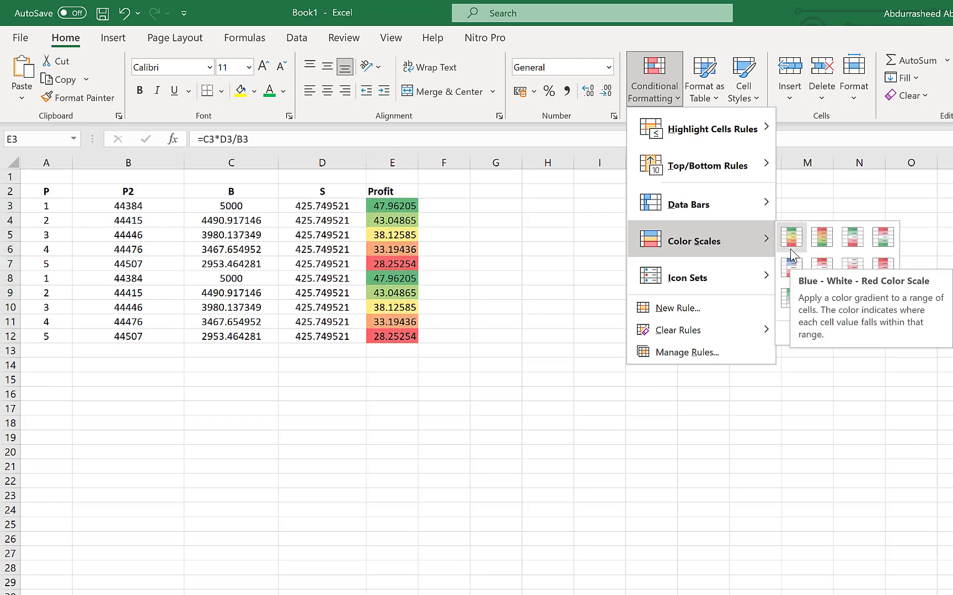
mouse_move(719, 288)
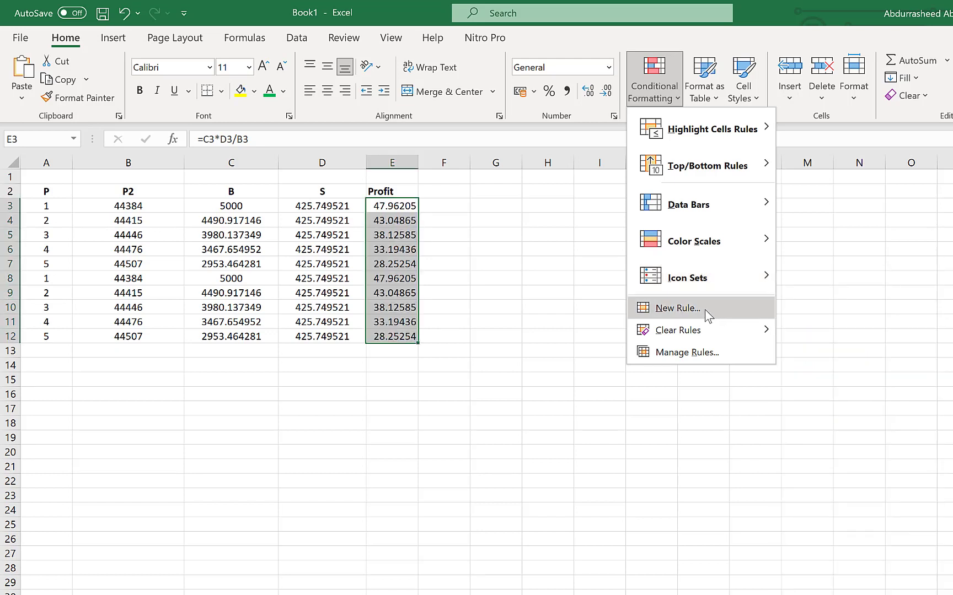
- Examine the new formatting rule type that uses a formula to determine which cells to format
left_click(678, 308)
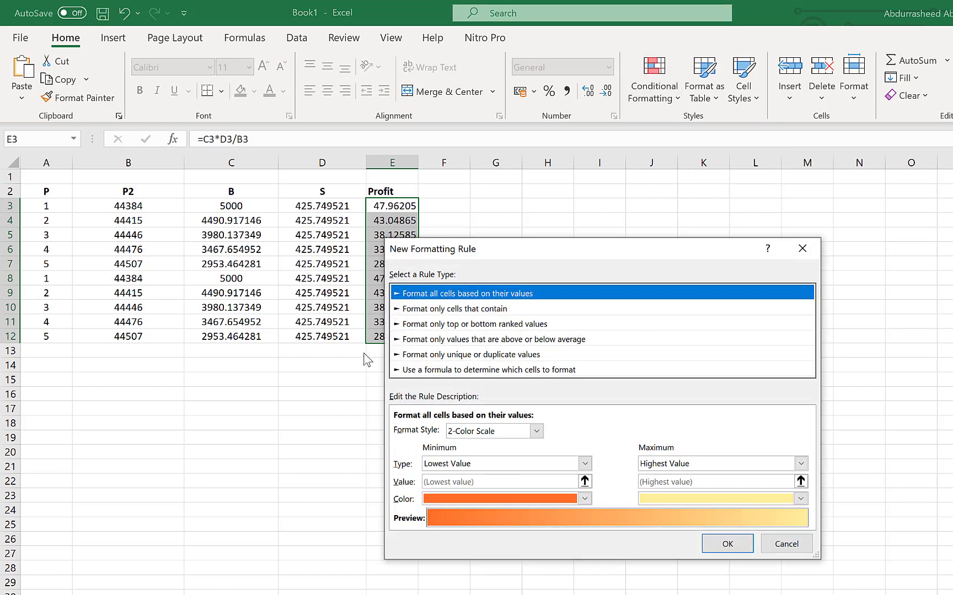
left_click(470, 369)
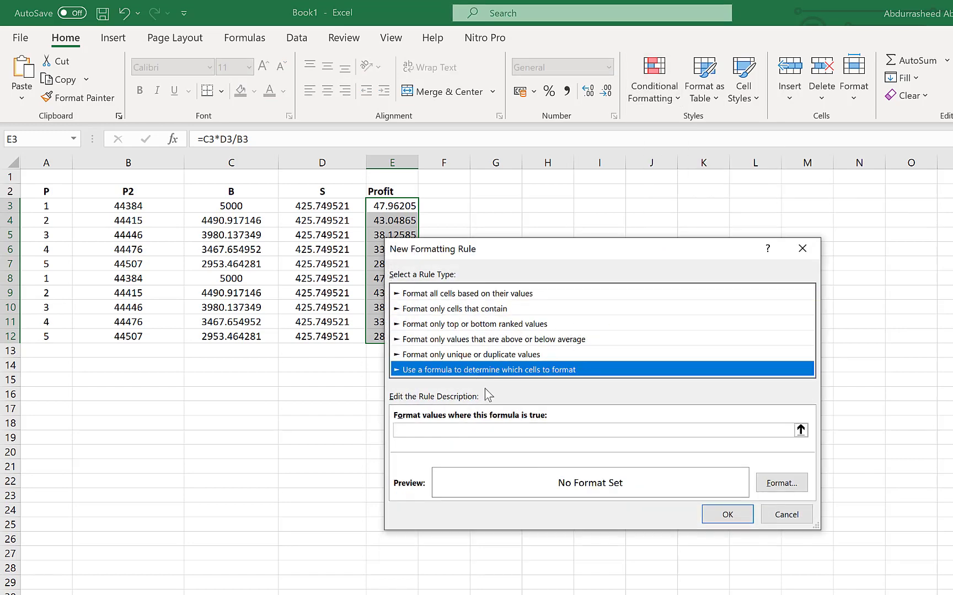
left_click_drag(538, 243, 740, 201)
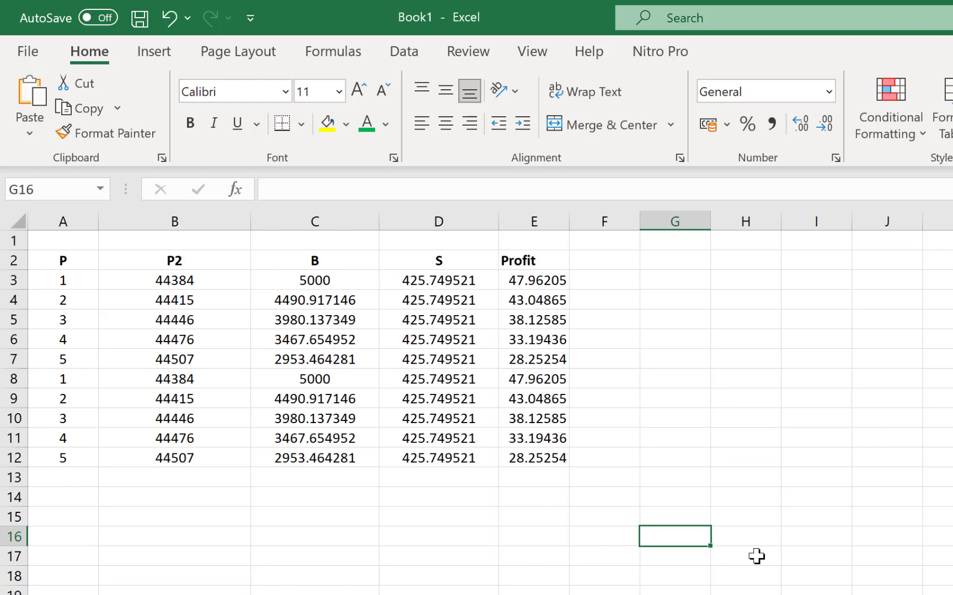
- Enter the formula =IF(E3>30,"BIG","SMALL") in F3 to classify the first Profit value
left_click(745, 399)
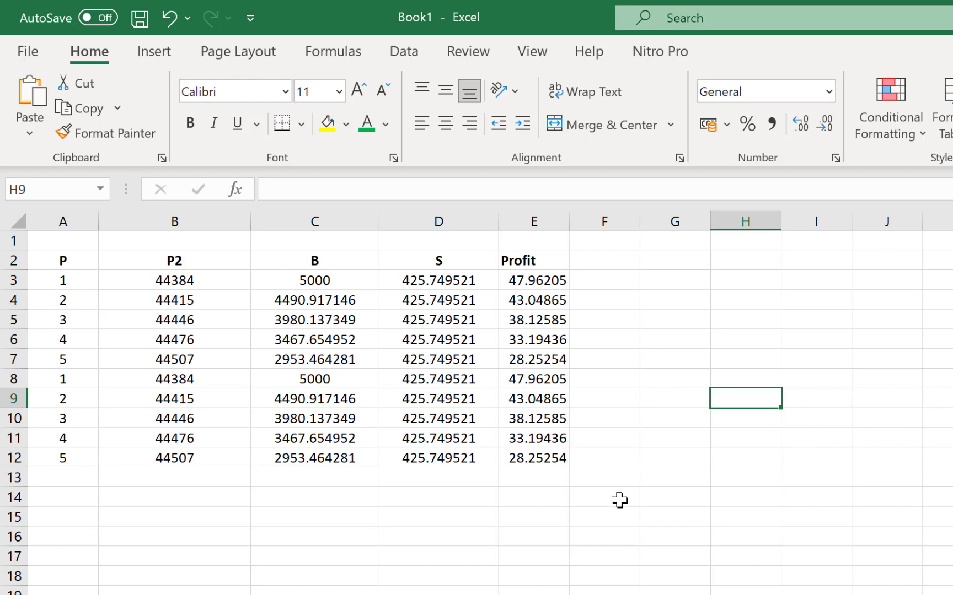
left_click(612, 279)
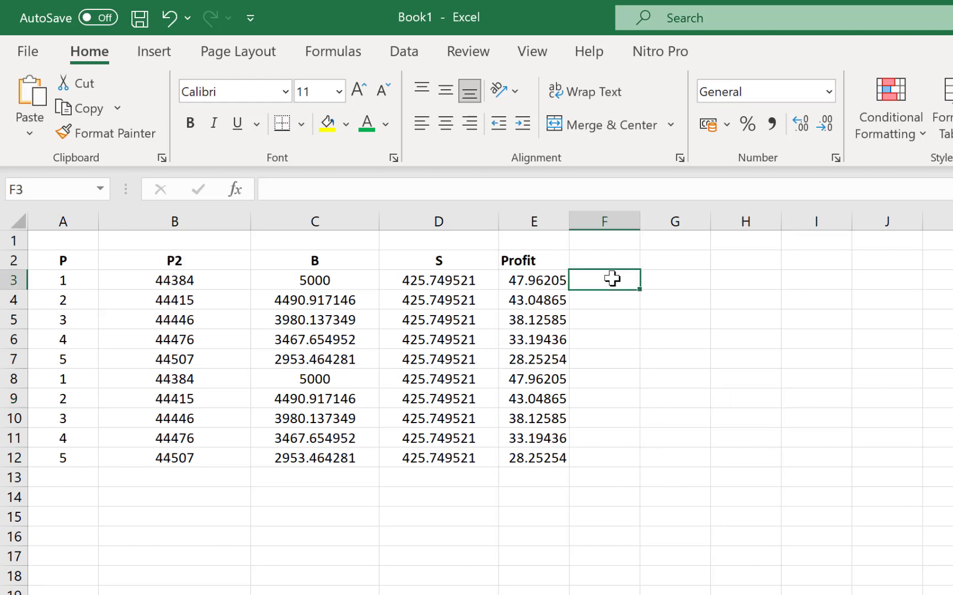
type("=")
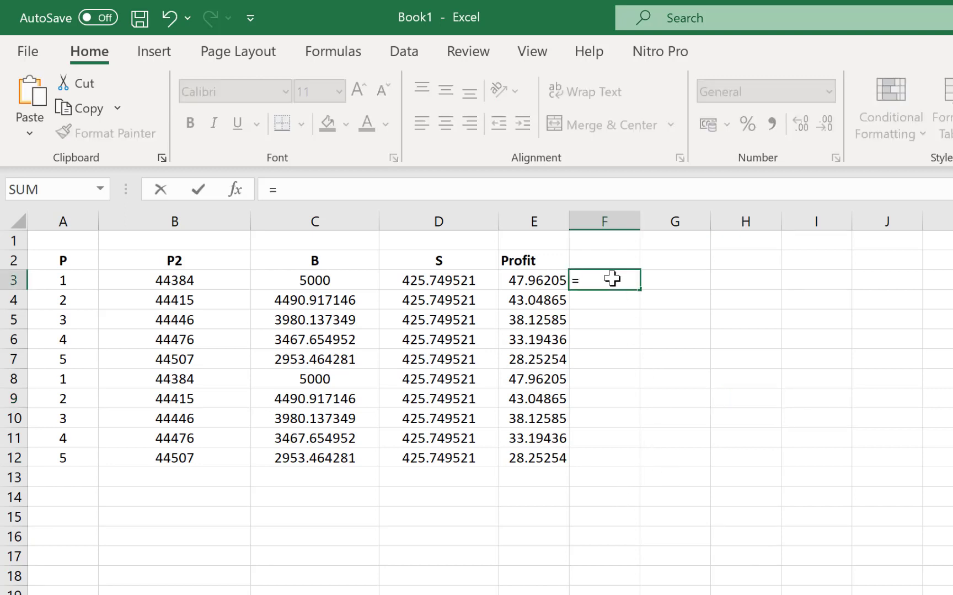
type("IF")
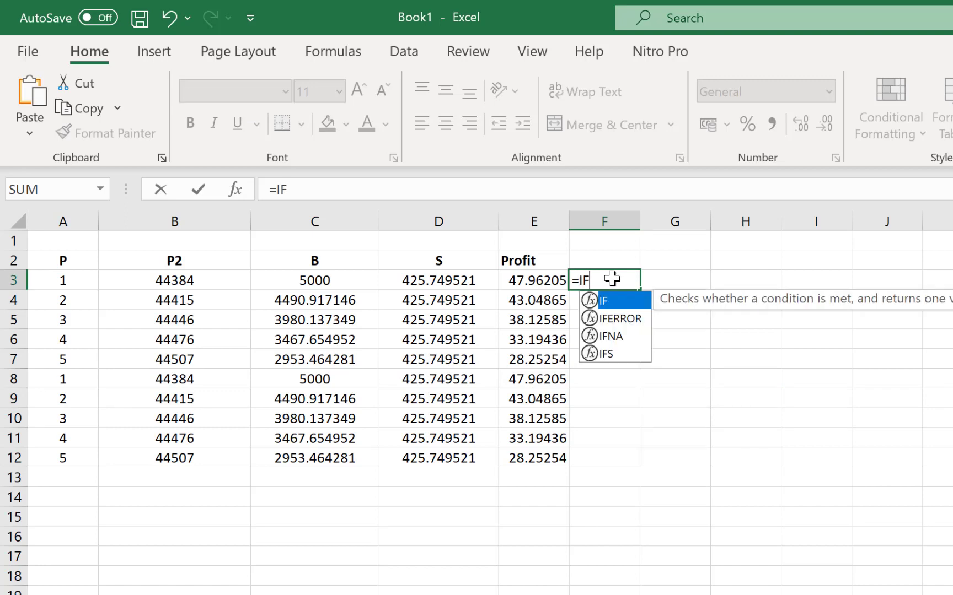
type("(")
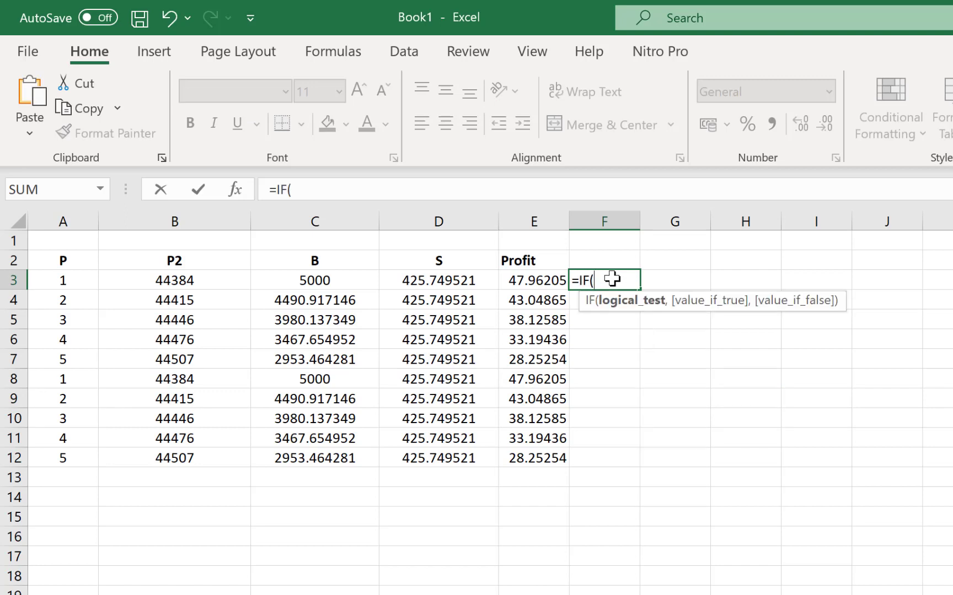
left_click(535, 279)
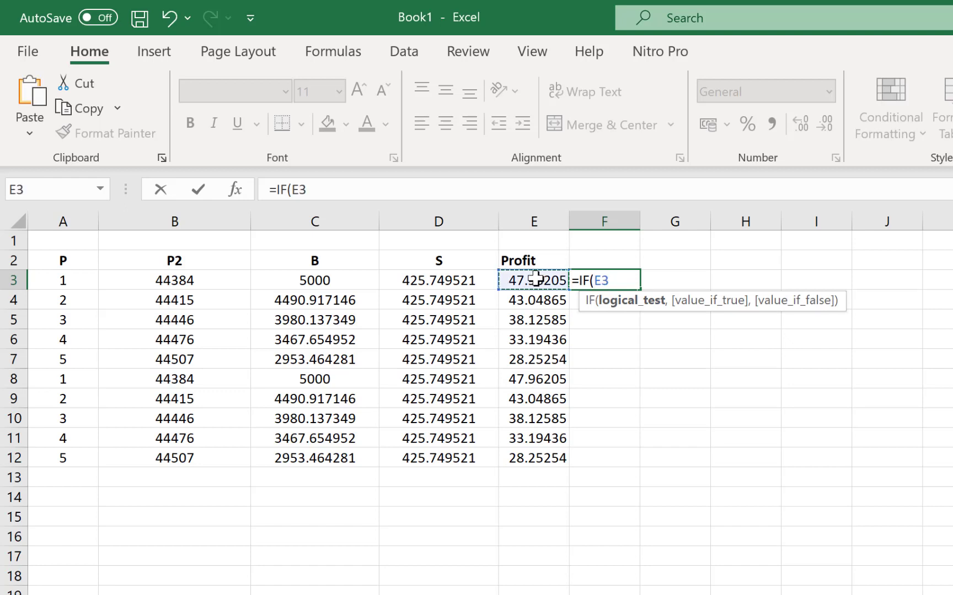
type(">30,")
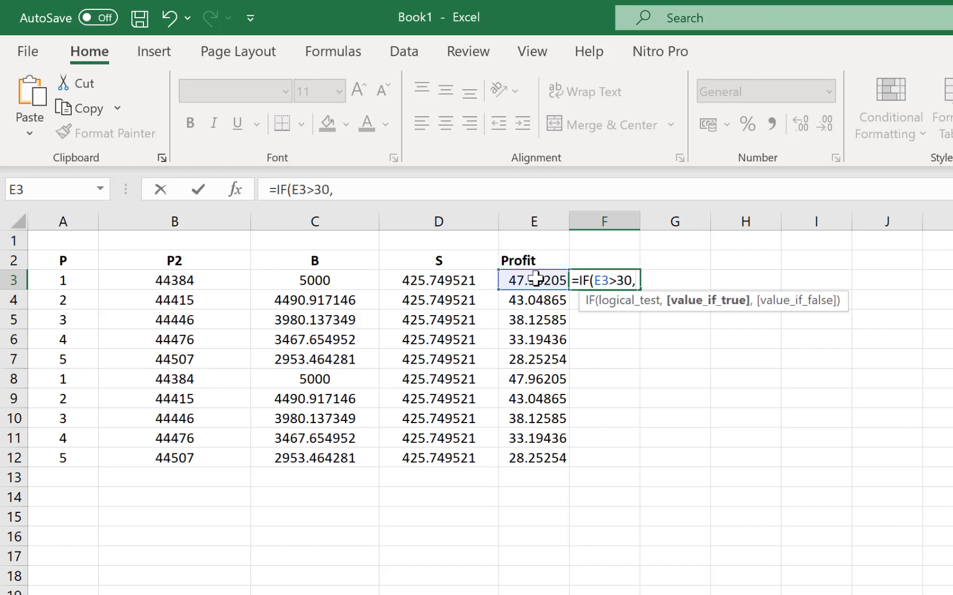
type("\"BIG\",")
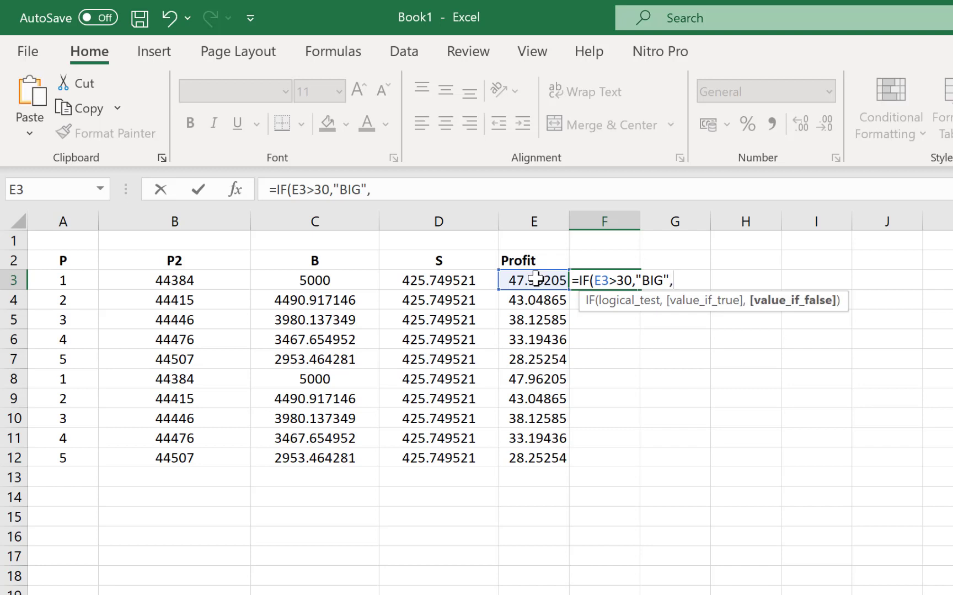
type("\"SMALL\"")
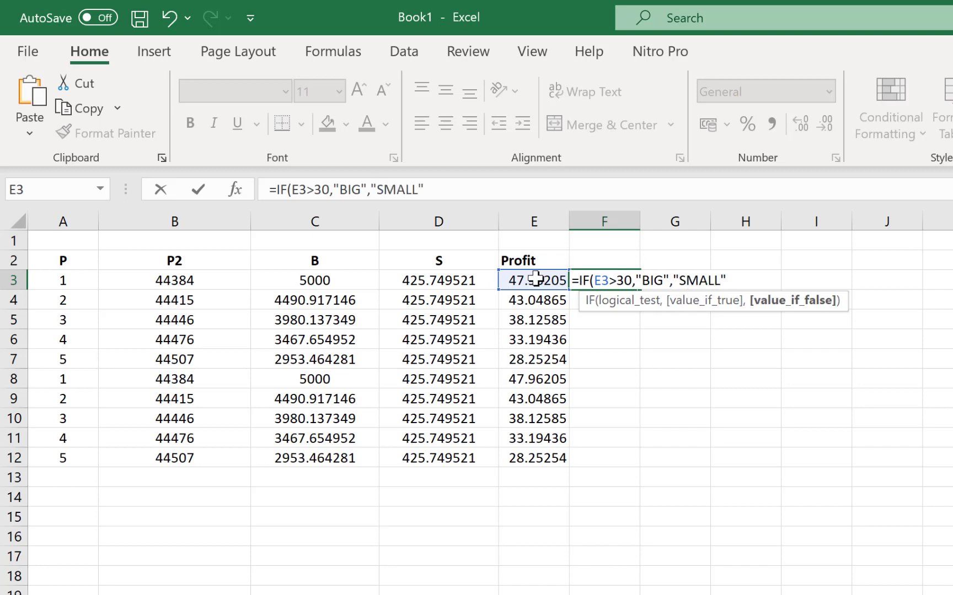
type(")")
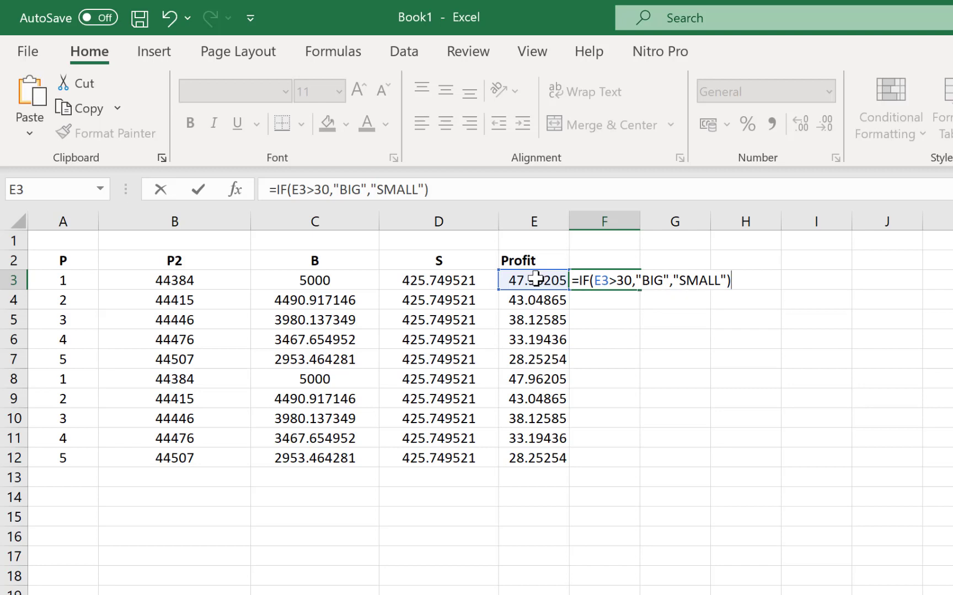
key("Return")
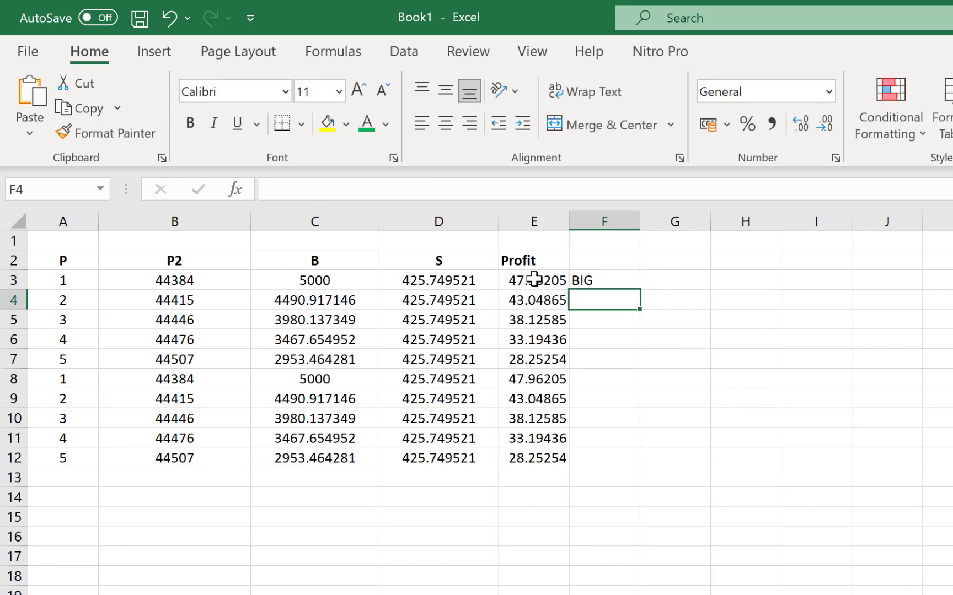
- Fill the IF formula from F3 down to F12
left_click(612, 282)
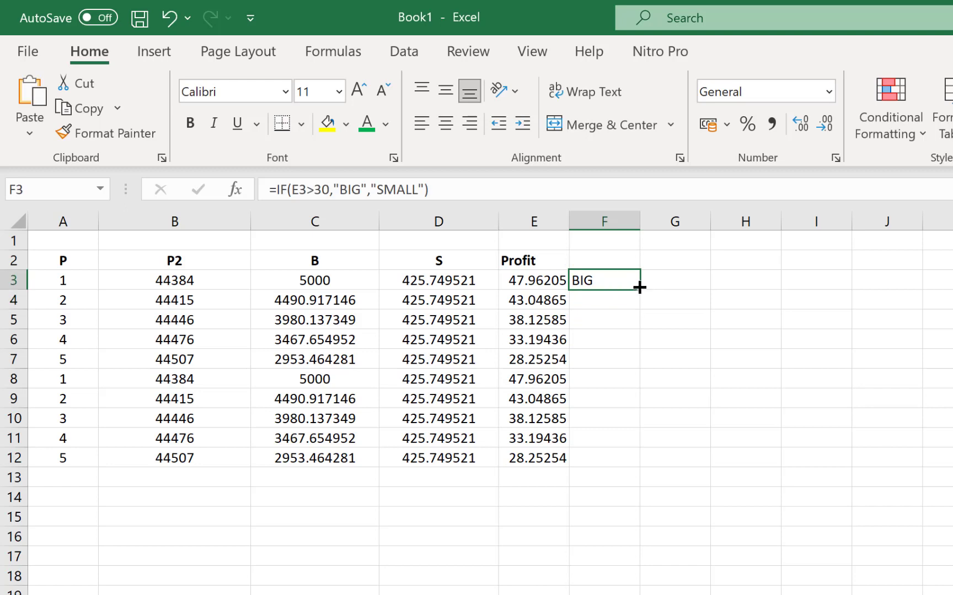
left_click_drag(639, 287, 639, 469)
left_click(769, 589)
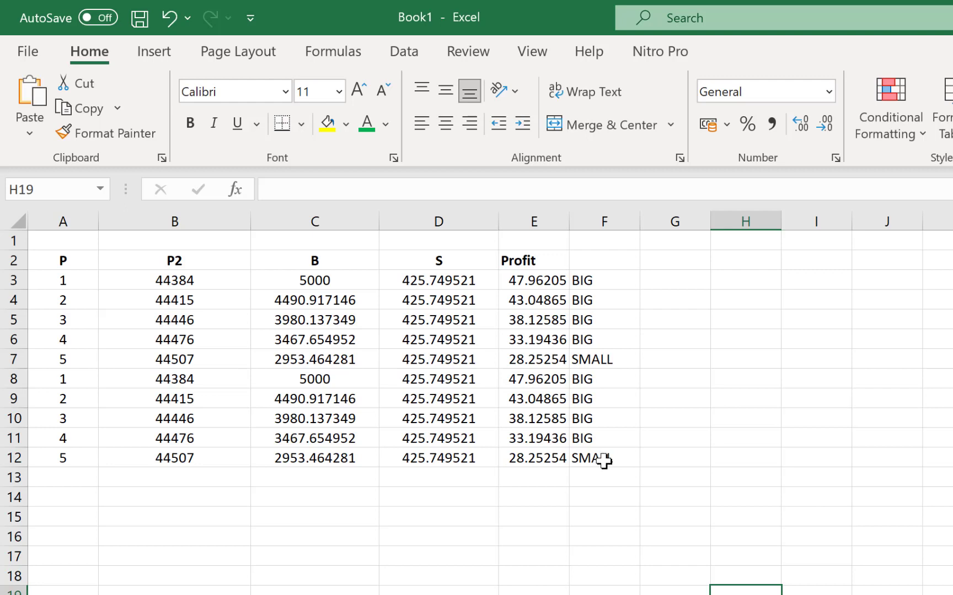
left_click(899, 573)
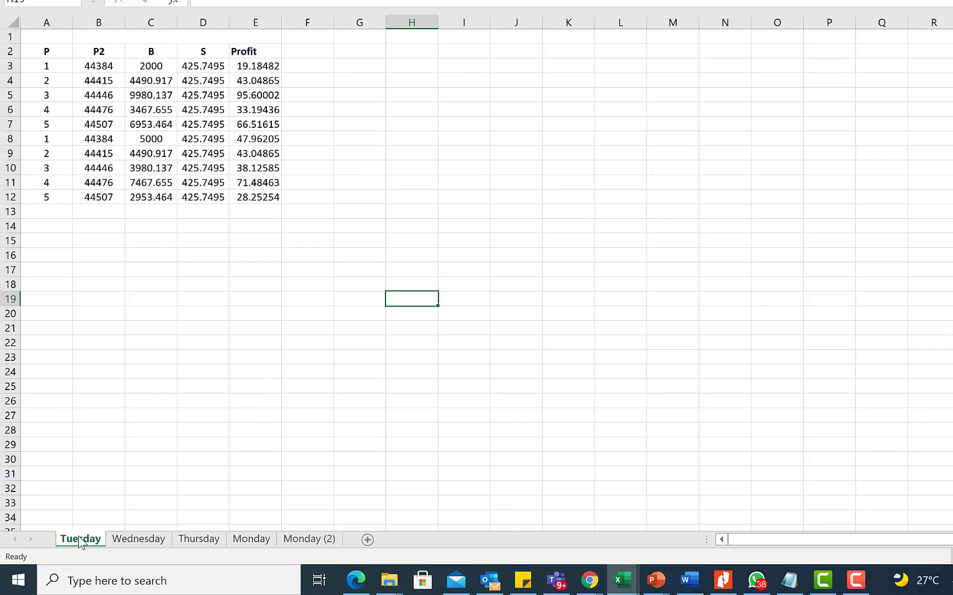
- Examine the tables on the Tuesday, Wednesday and Thursday sheets, comparing their Profit columns
left_click(135, 539)
left_click(199, 540)
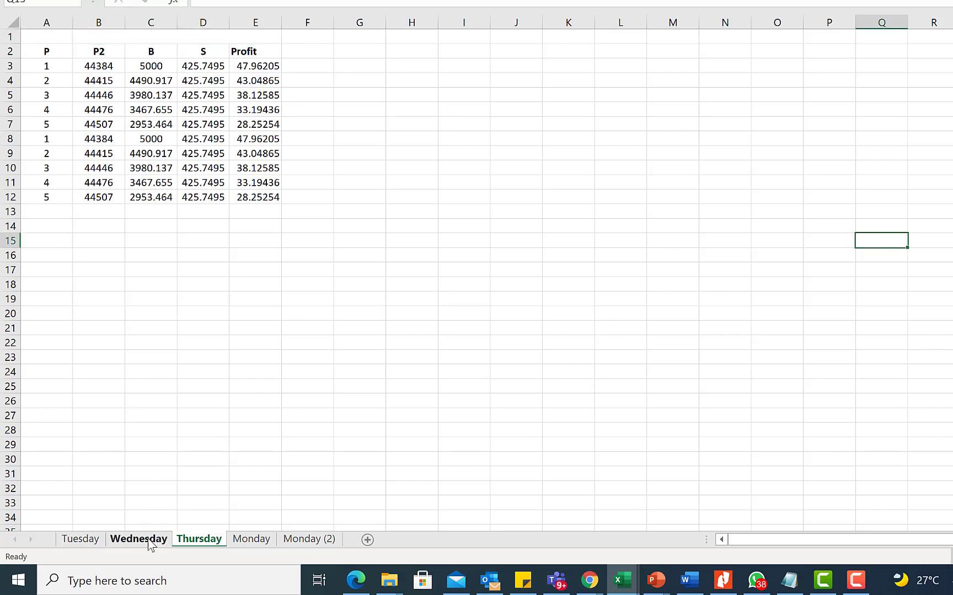
left_click(77, 540)
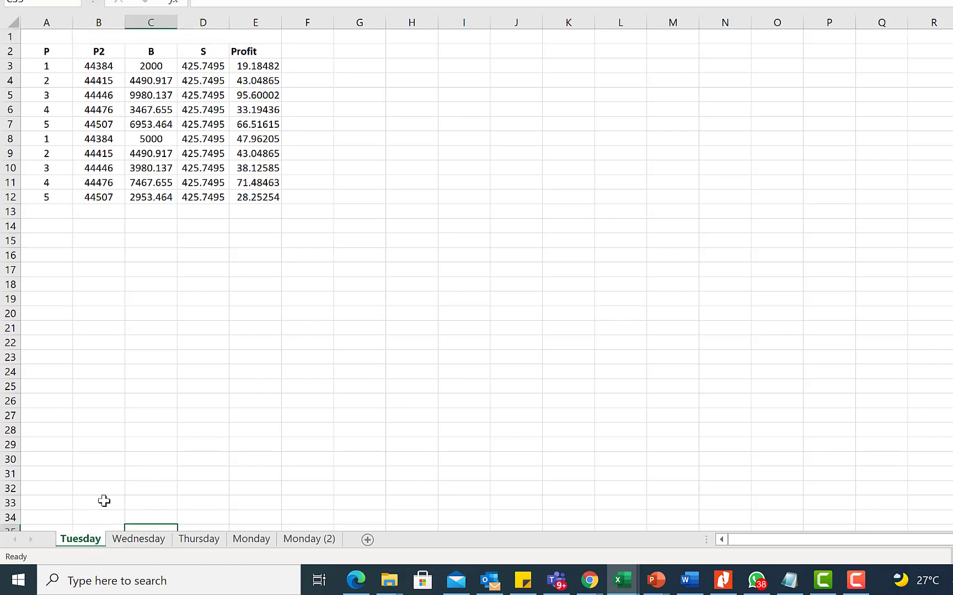
left_click(256, 50)
left_click_drag(256, 174, 251, 197)
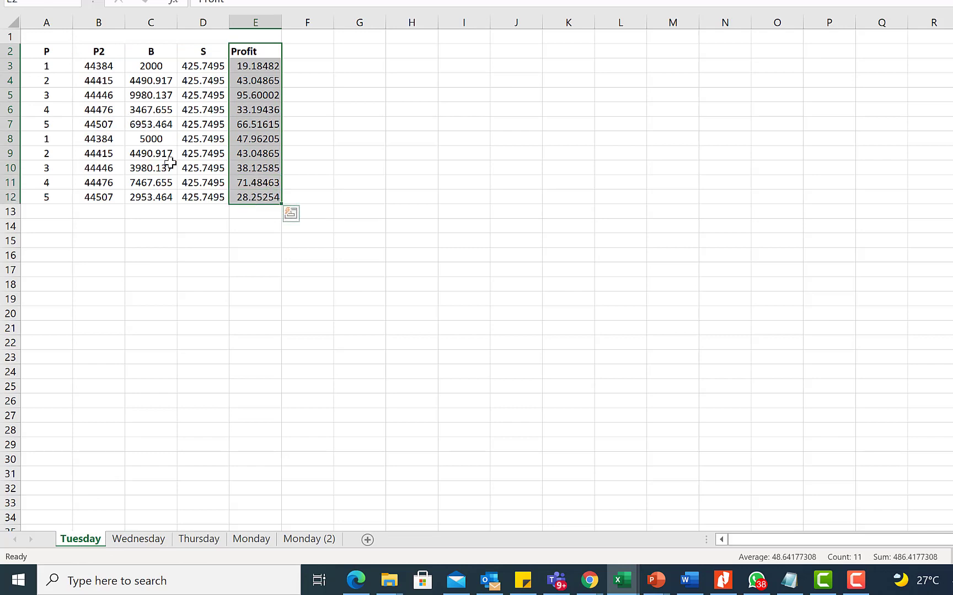
left_click(246, 297)
left_click(137, 539)
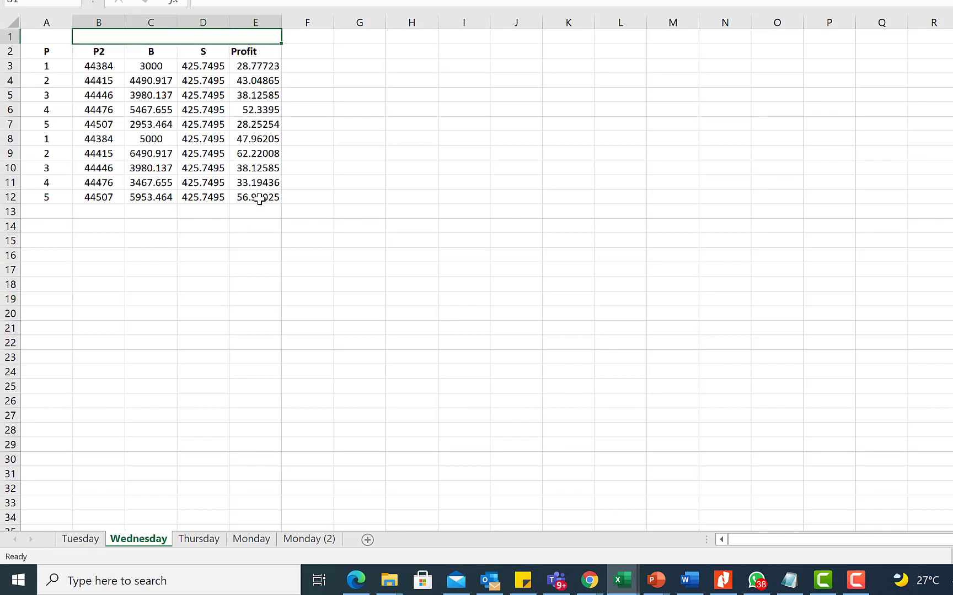
left_click(194, 538)
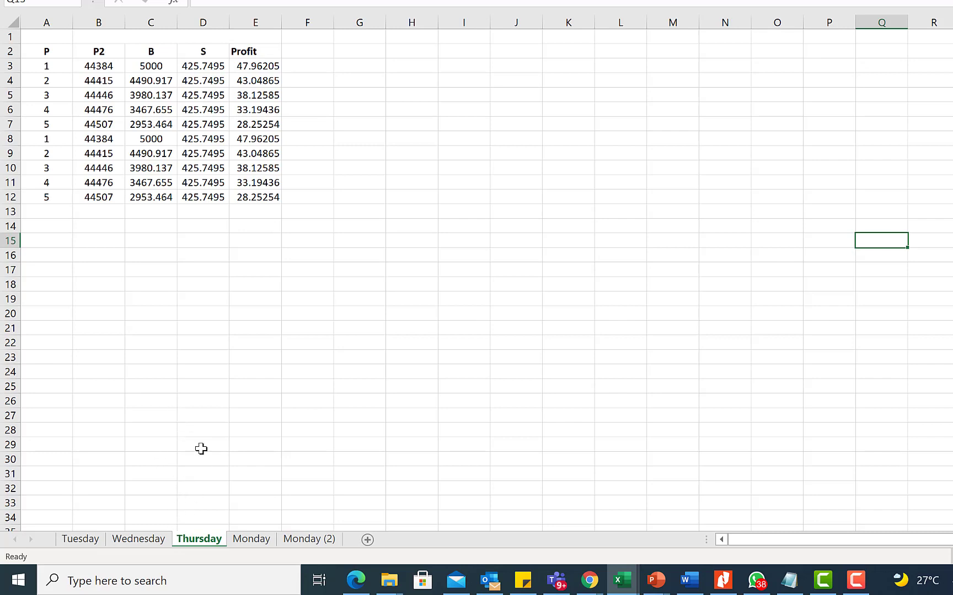
left_click(82, 541)
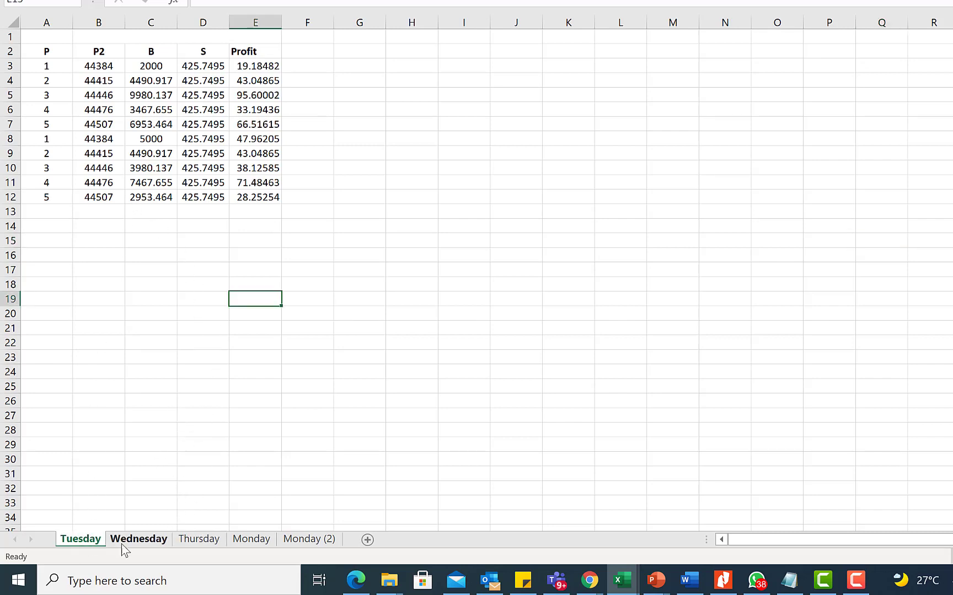
left_click(137, 540)
left_click(193, 540)
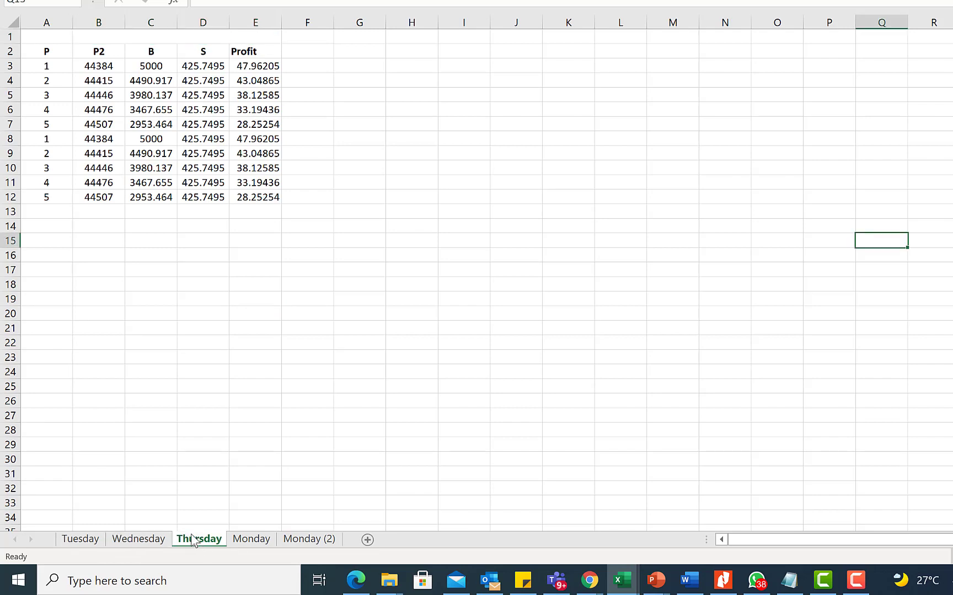
- Duplicate the Thursday sheet right after the original and rename the copy total
left_click_drag(196, 543, 244, 546)
right_click(248, 542)
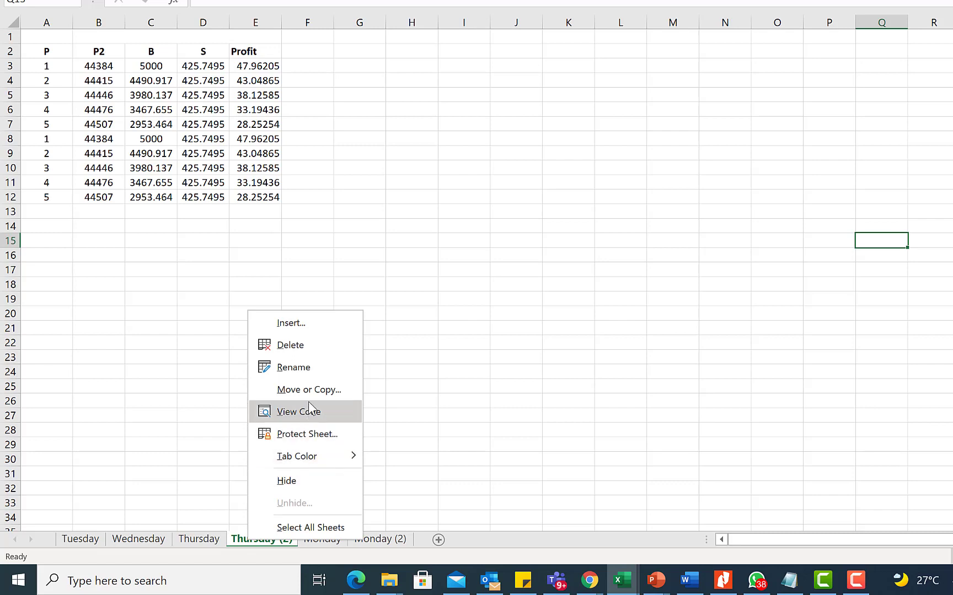
left_click(323, 370)
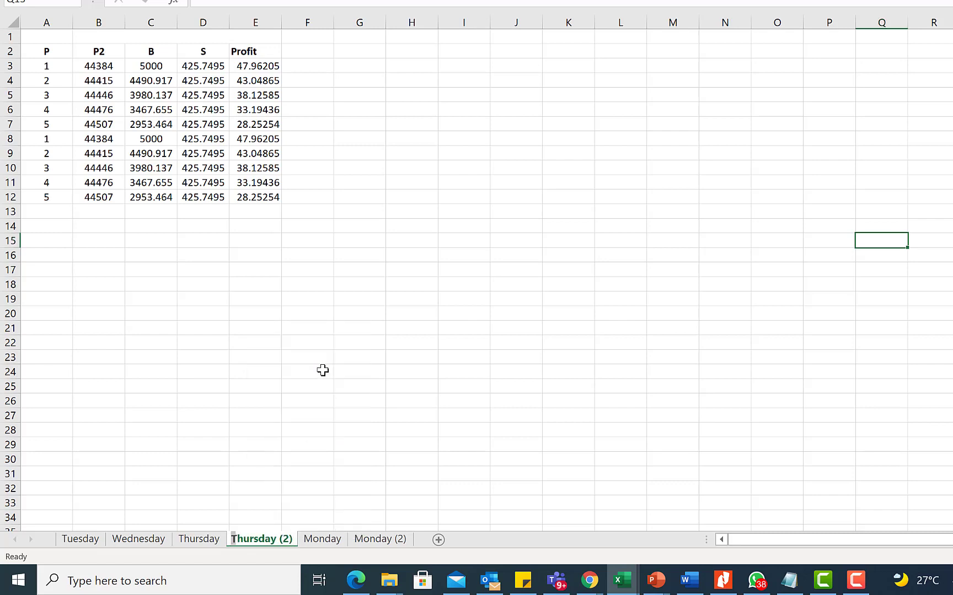
type("total")
key("Return")
left_click(449, 357)
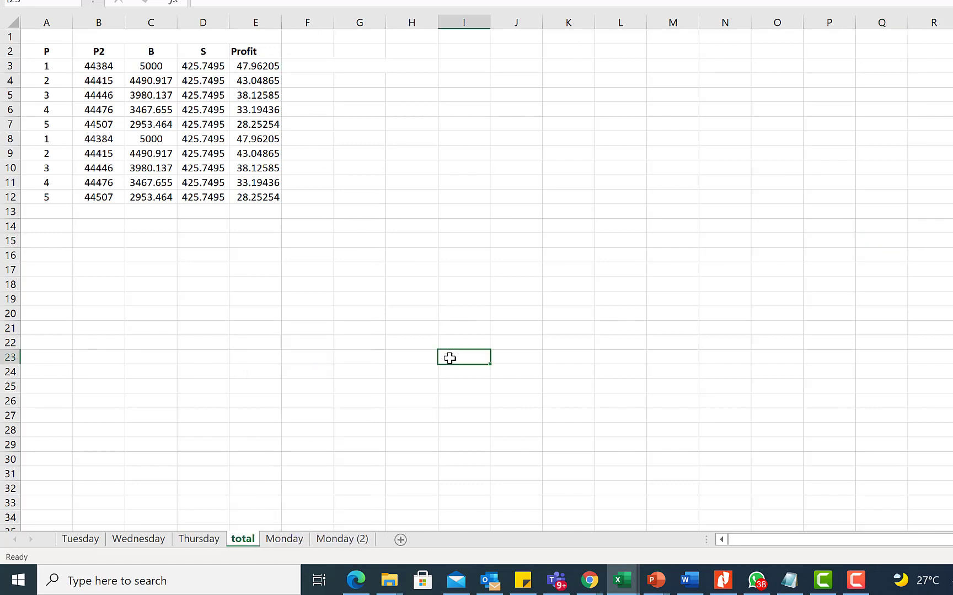
- Enter a SUM formula in F3 of the total sheet that adds cell E3 across the Tuesday through Thursday sheets
left_click(314, 65)
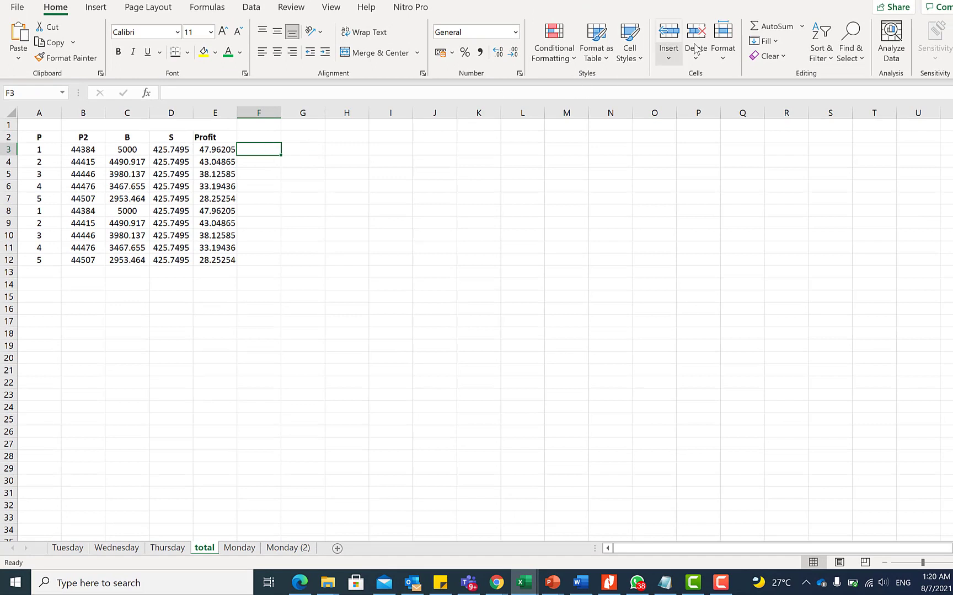
left_click(782, 26)
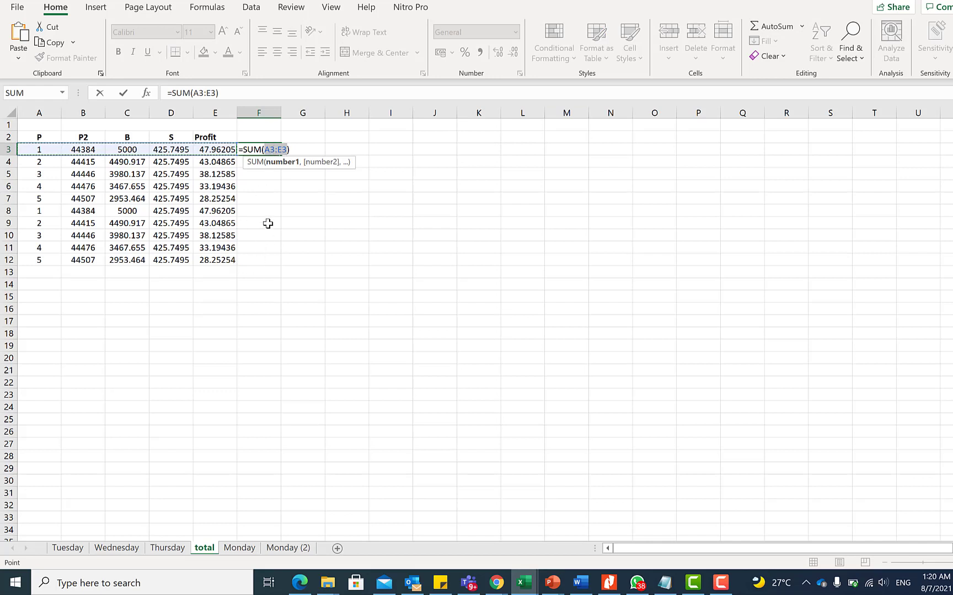
left_click(71, 549)
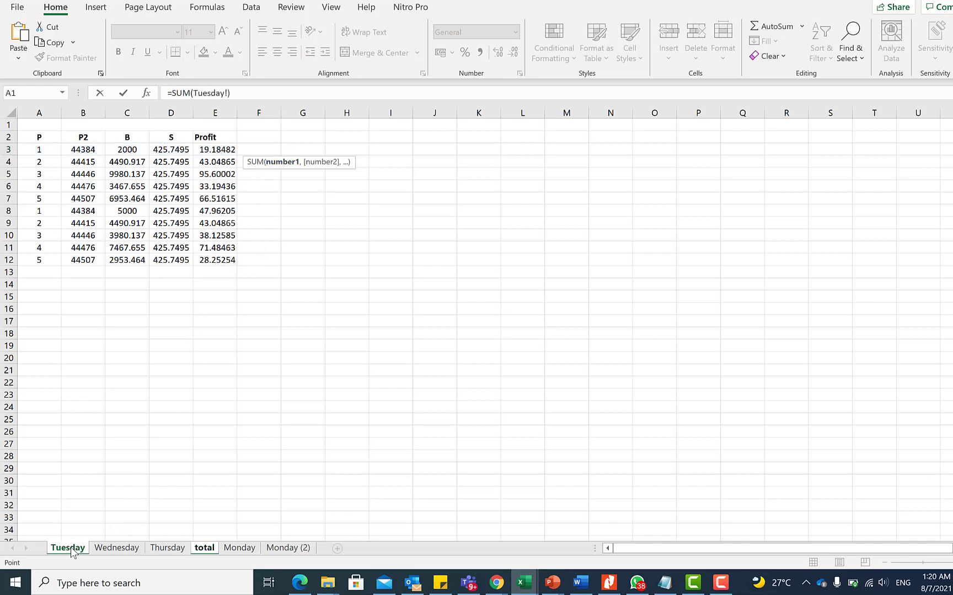
left_click(214, 150)
left_click(115, 549, "shift")
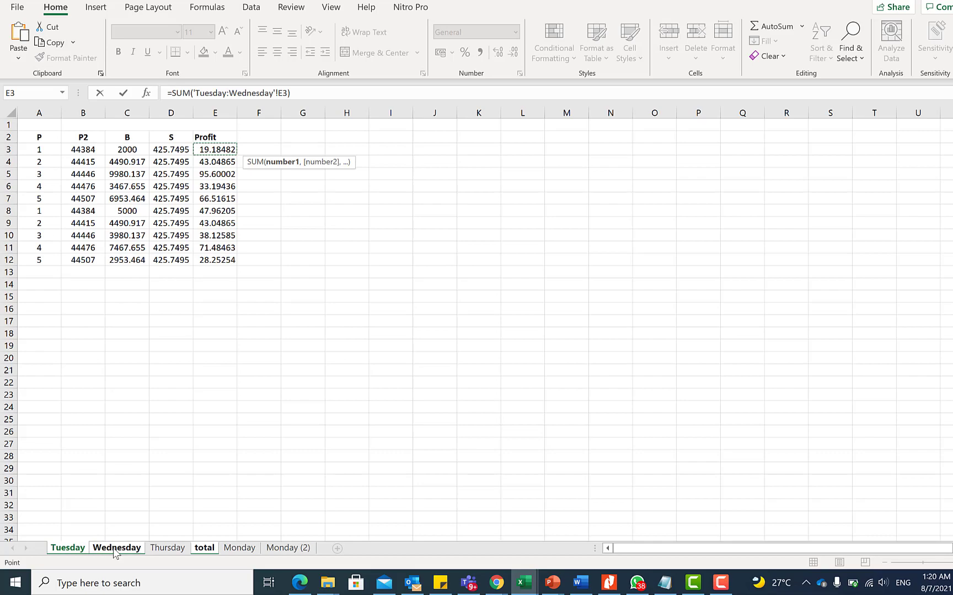
left_click(166, 548, "shift")
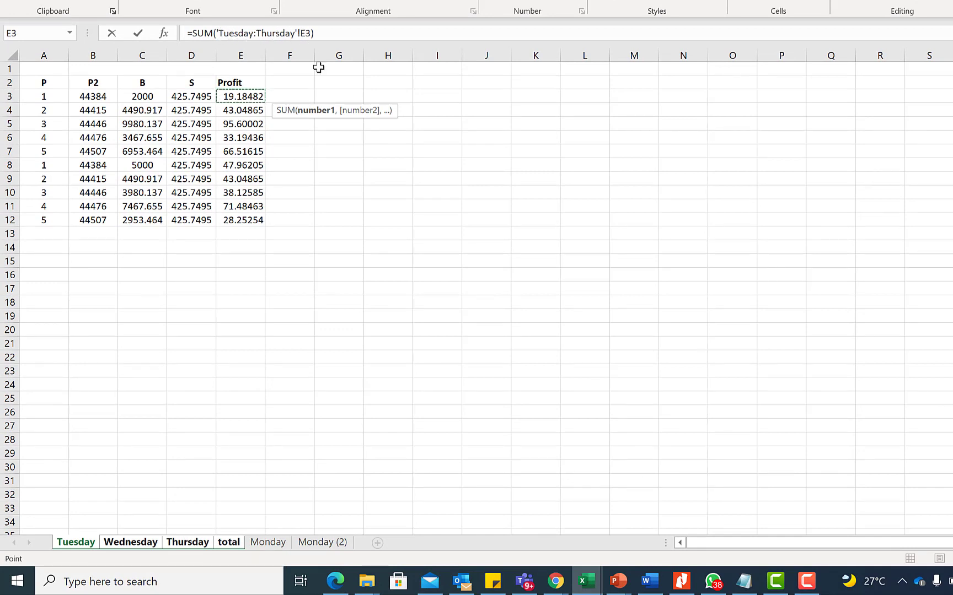
key("Return")
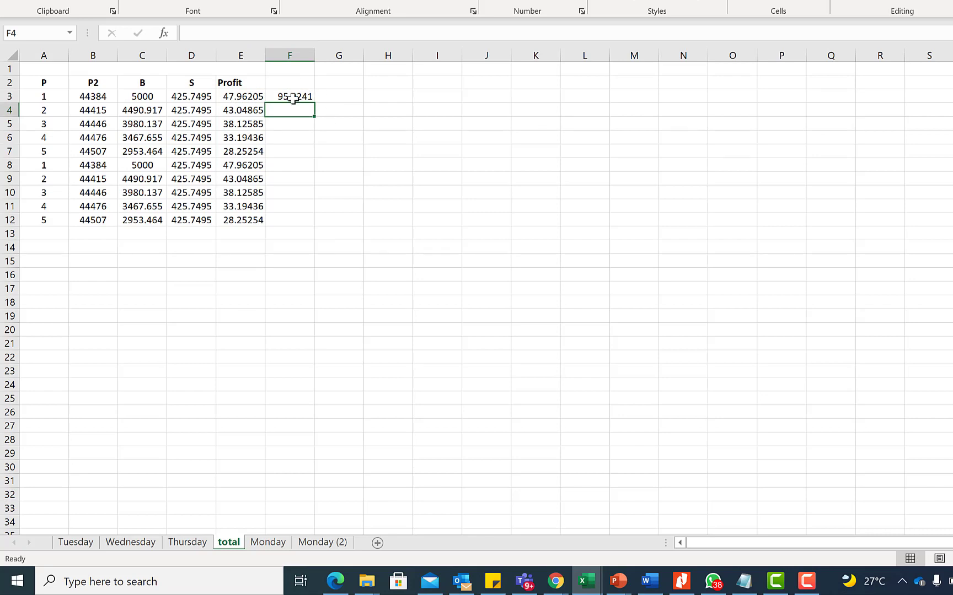
- Fill the cross-sheet SUM formula from F3 down to F12
left_click(296, 97)
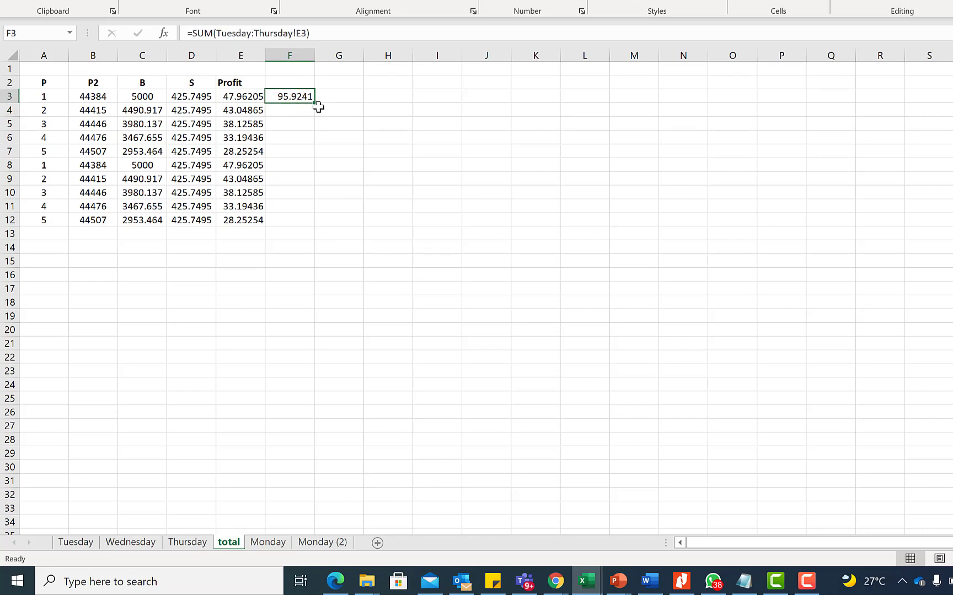
left_click_drag(315, 103, 308, 222)
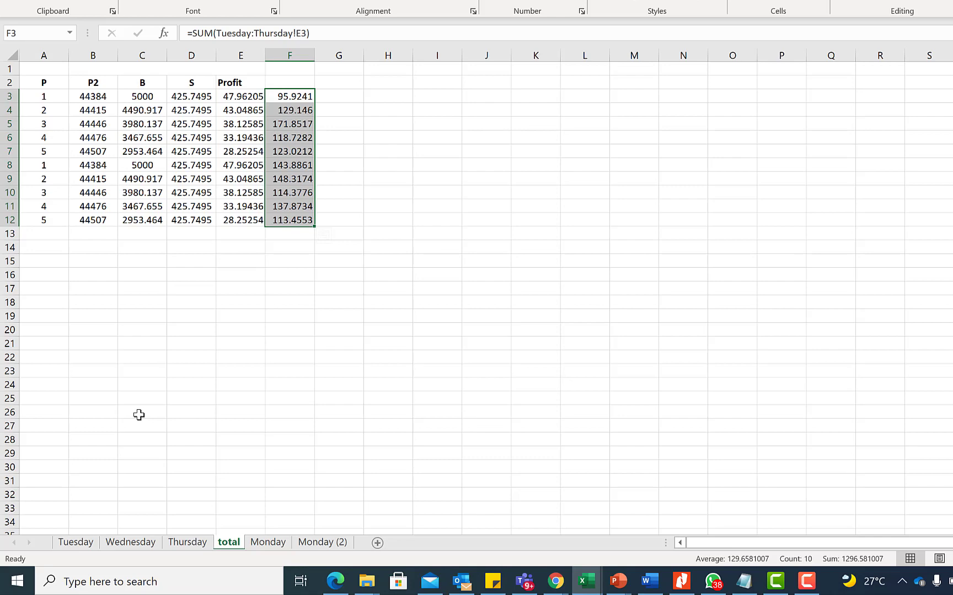
left_click(290, 288)
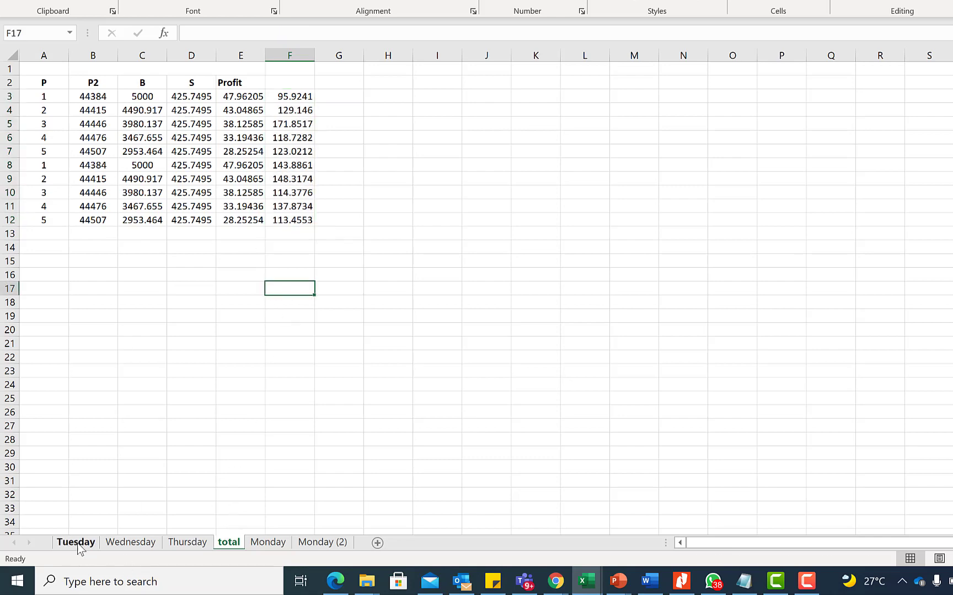
- Group the Tuesday, Wednesday, Thursday and total sheets, enter WEEK 1 2021 in merged cell B1, and ungroup them
left_click(111, 70)
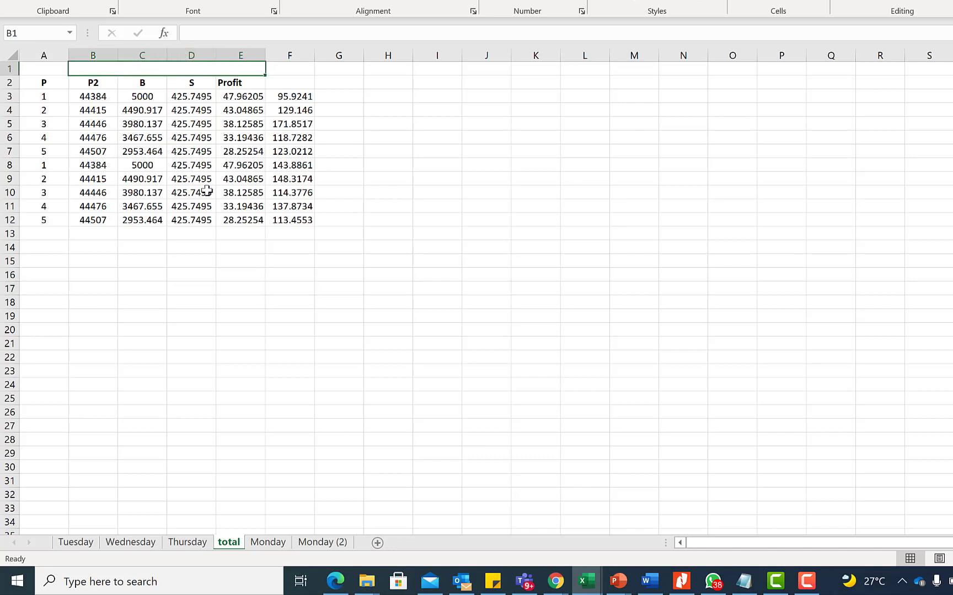
left_click(323, 355)
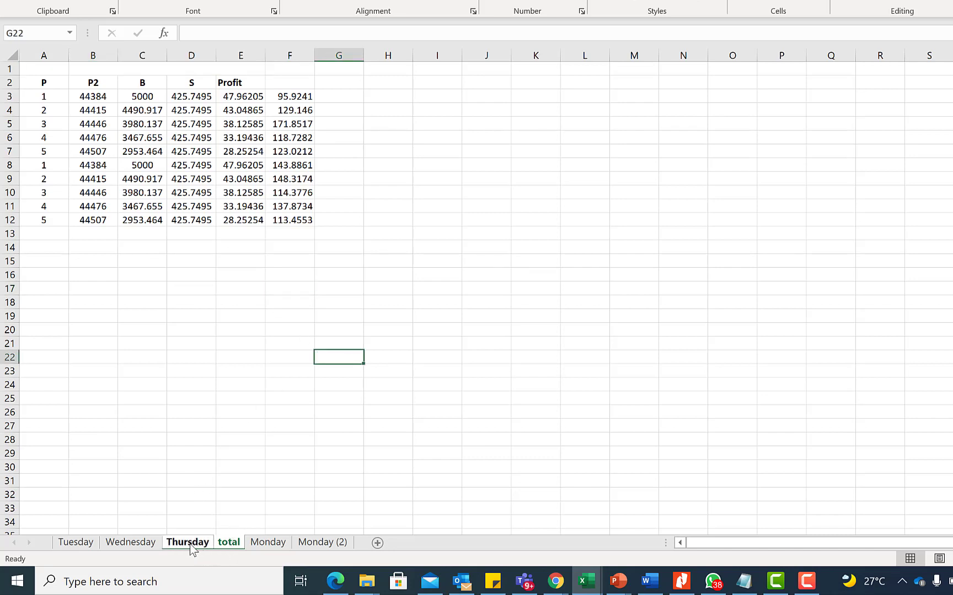
left_click(132, 543, "ctrl")
left_click(77, 545, "ctrl")
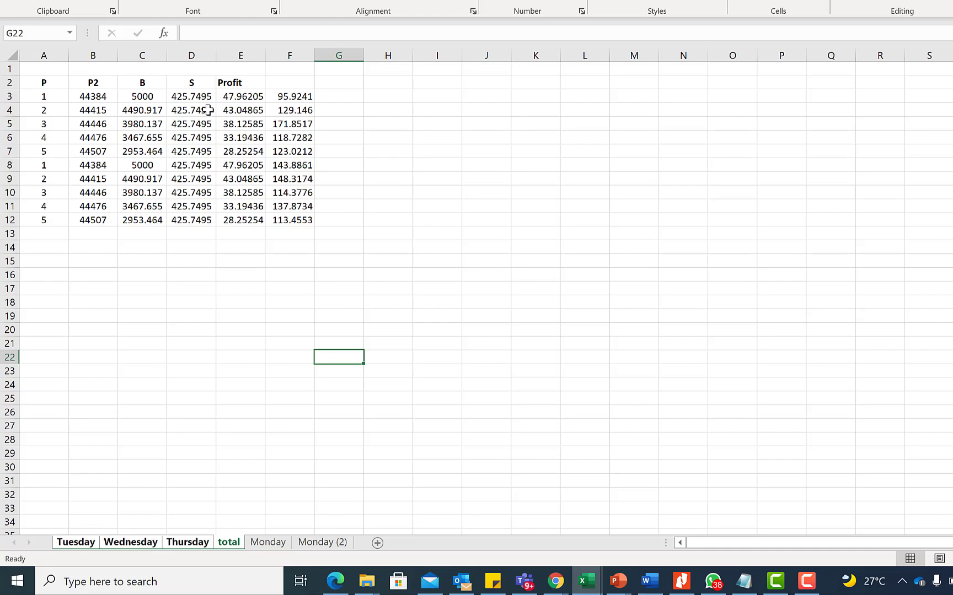
left_click(144, 71)
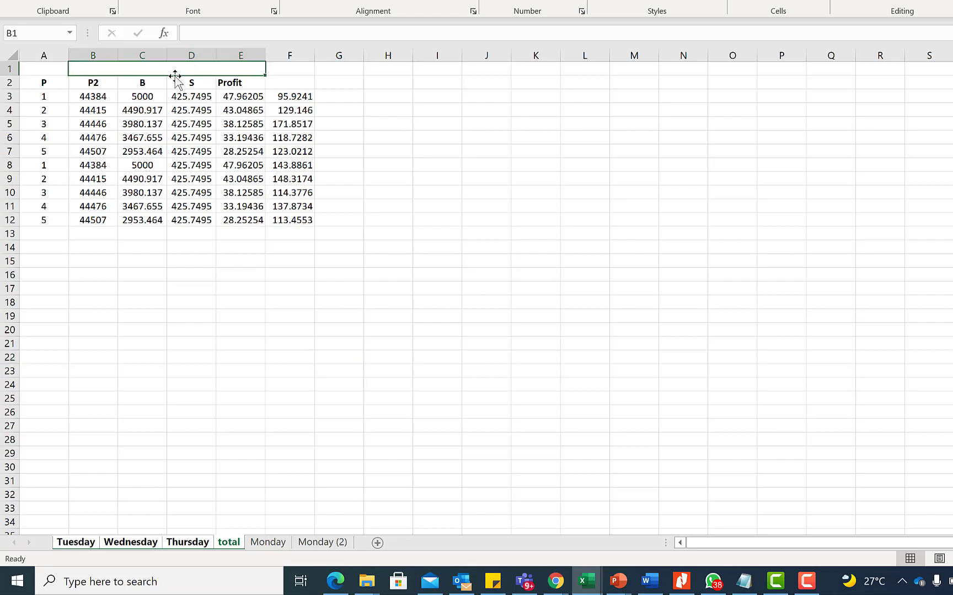
type("WEEK")
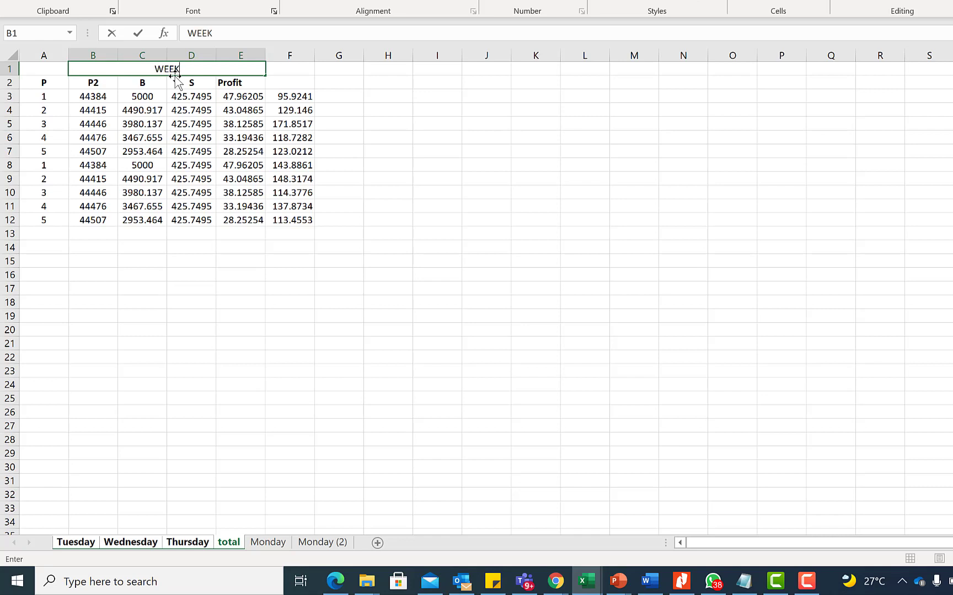
type(" 1 2022")
key("BackSpace")
type("1")
key("Return")
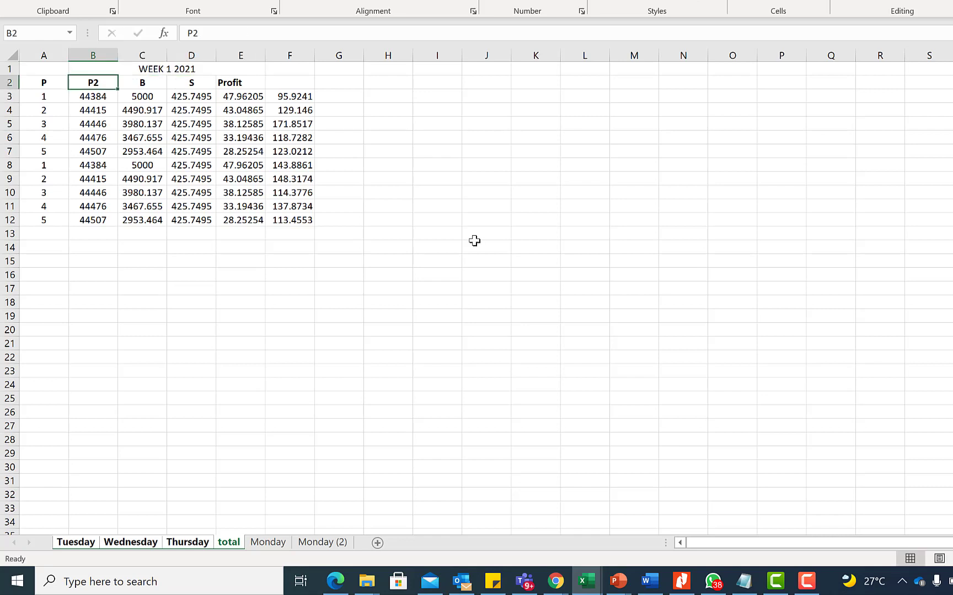
left_click(270, 455)
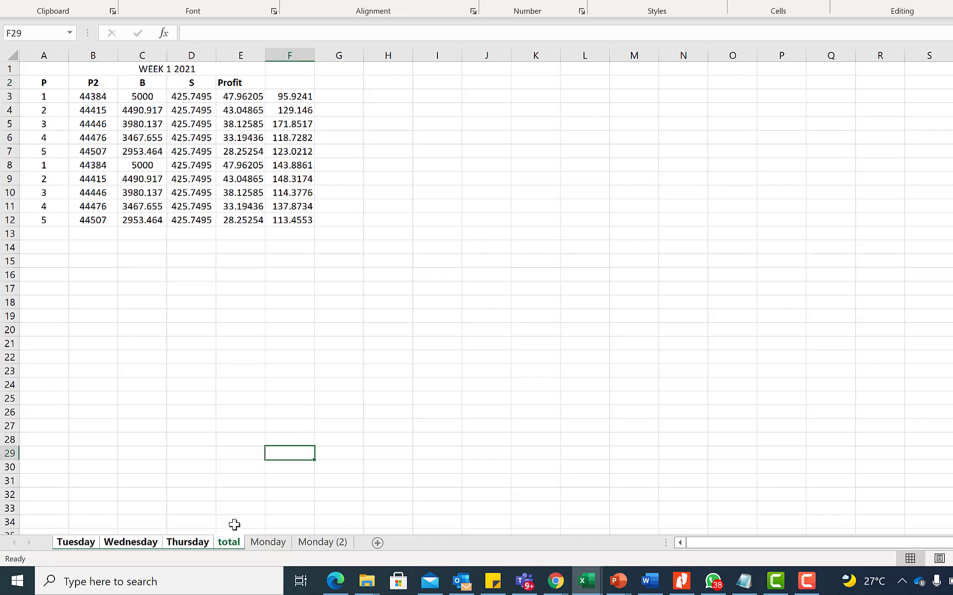
left_click(259, 385)
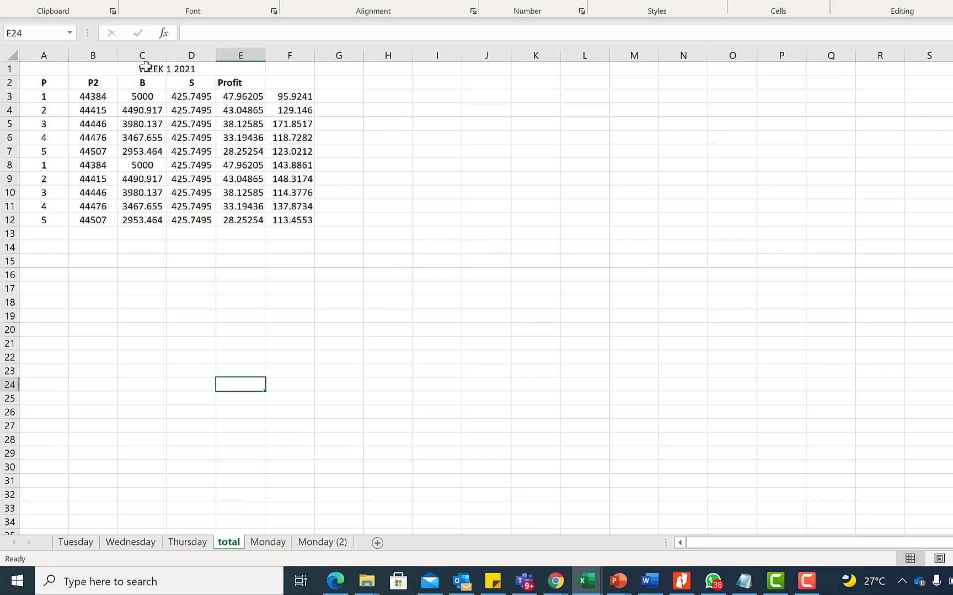
- Check the title in row 1 on the Thursday, Wednesday and Tuesday sheets
left_click(193, 544)
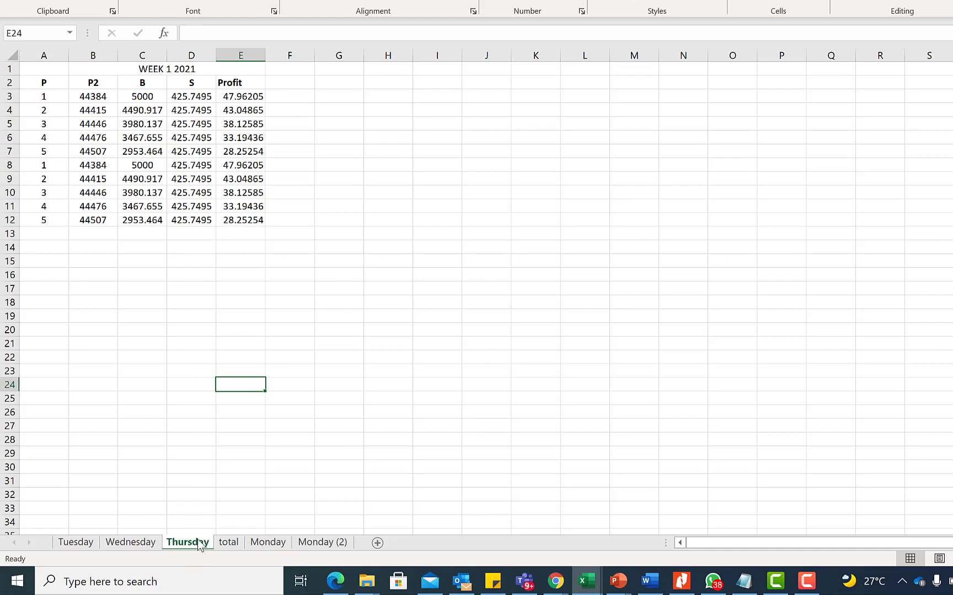
left_click(125, 542)
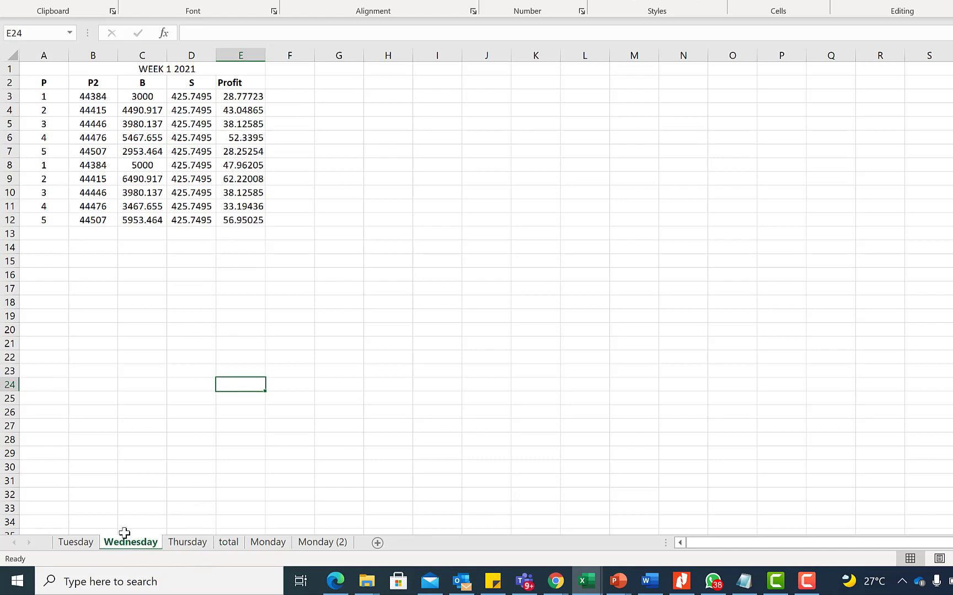
left_click(69, 544)
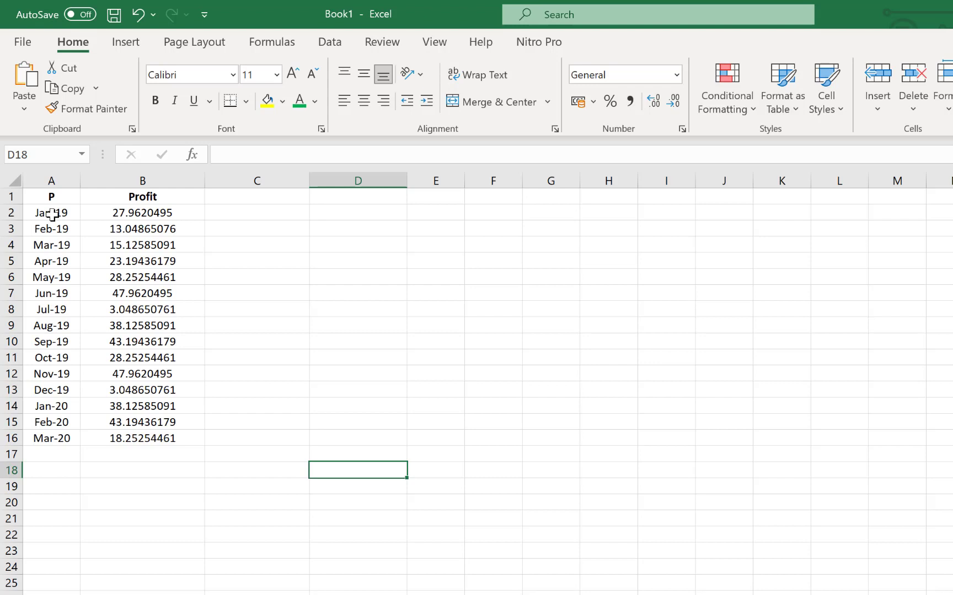
- Start a forecast worksheet from the monthly dates and Profit values in A2:B16
left_click_drag(52, 215, 34, 439)
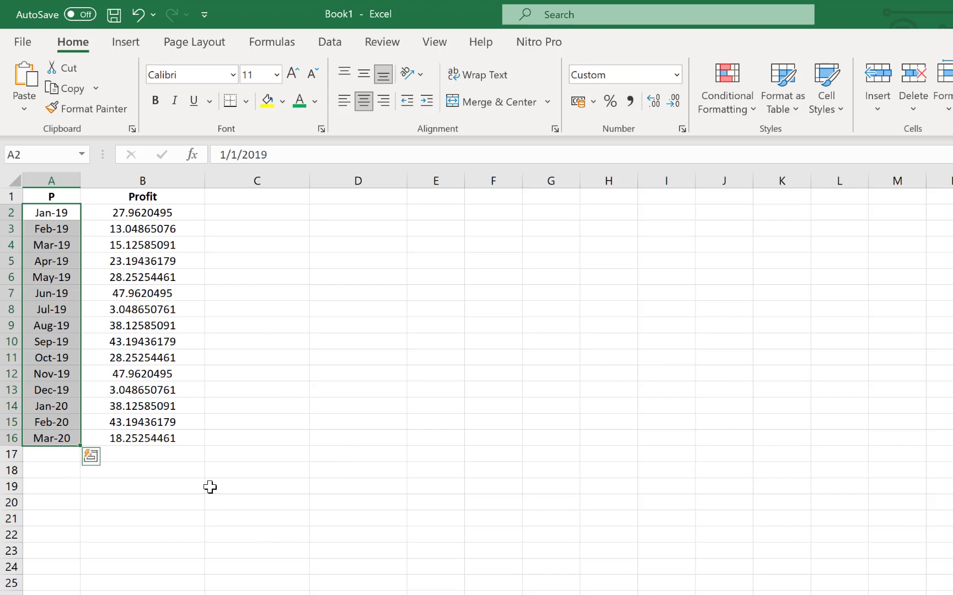
left_click(266, 485)
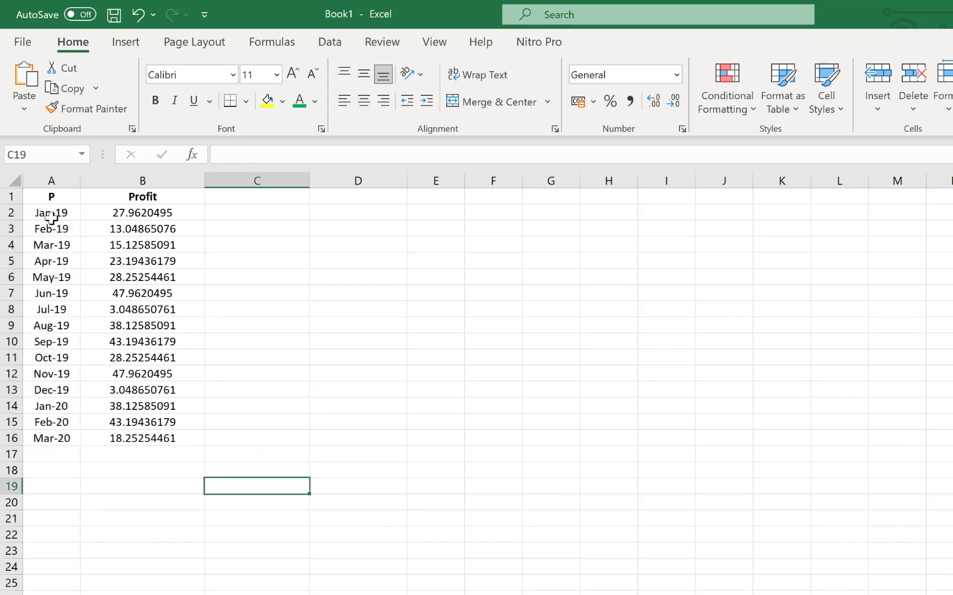
left_click_drag(49, 215, 117, 444)
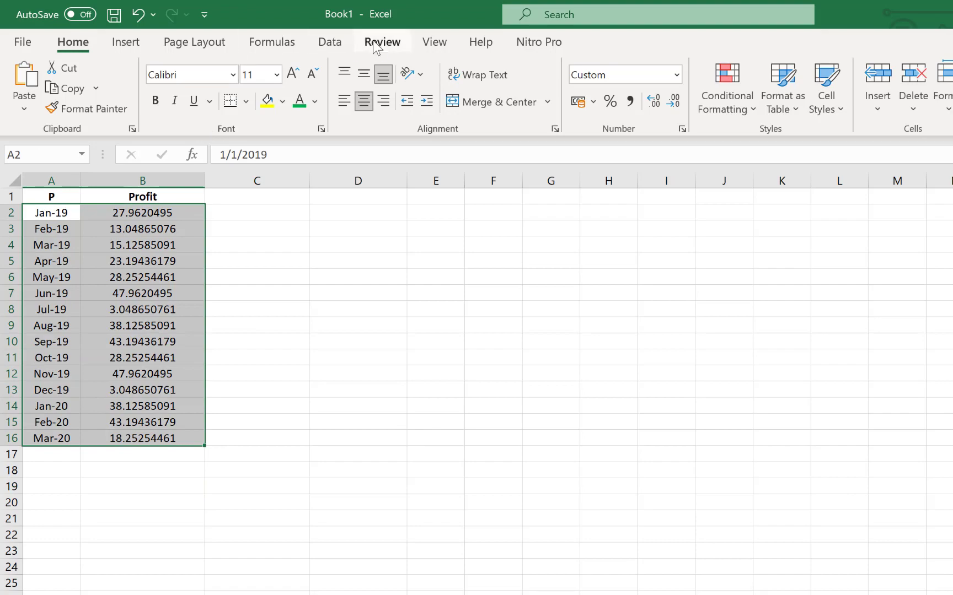
left_click(331, 39)
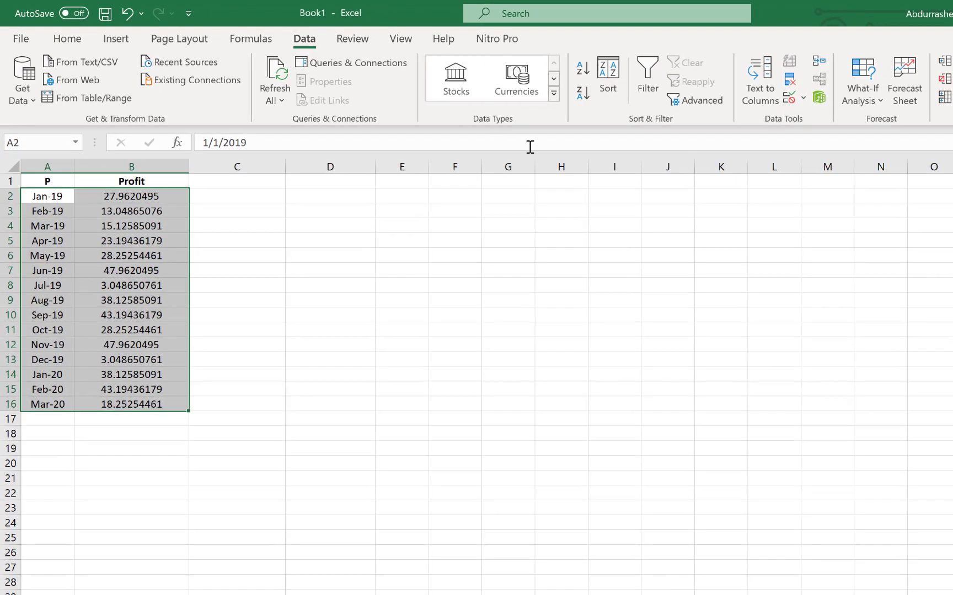
left_click(905, 93)
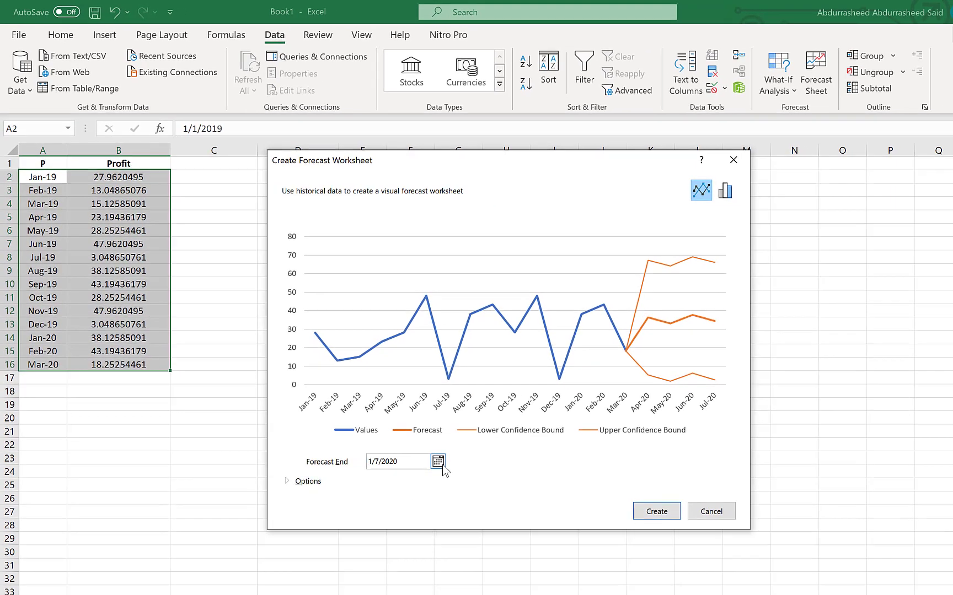
- Set the forecast end date to 23/10/2020
left_click(486, 512)
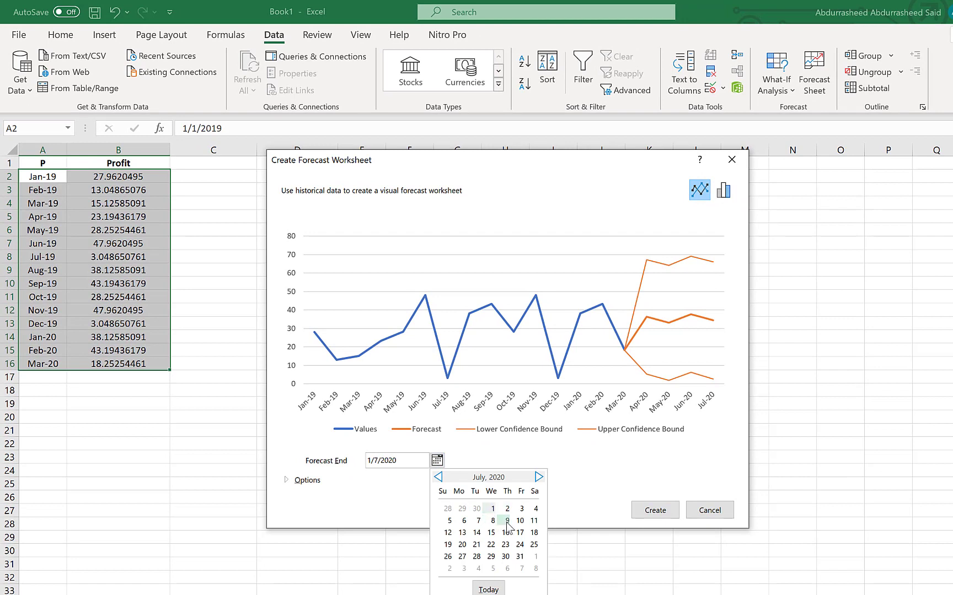
left_click(539, 477)
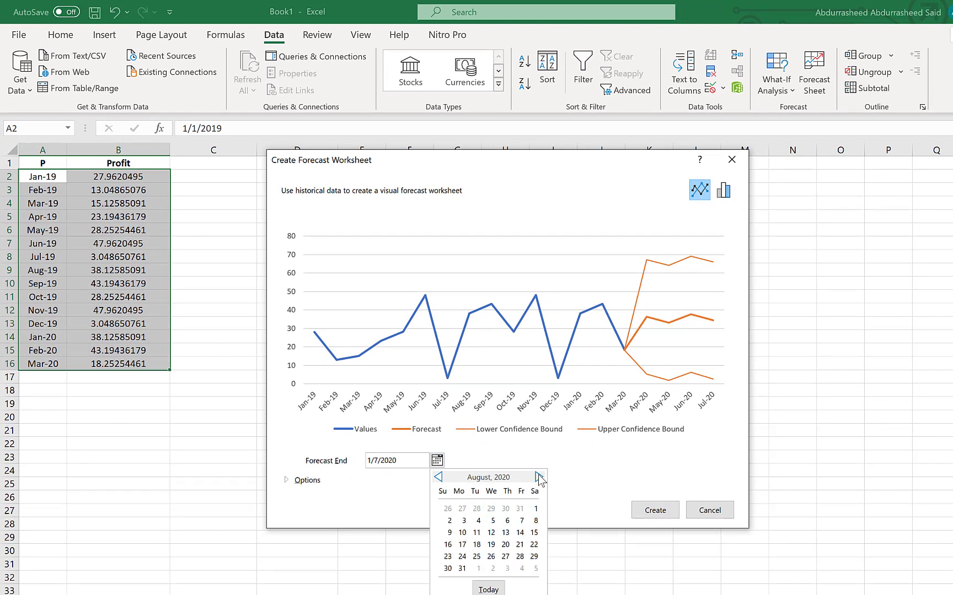
left_click(539, 476)
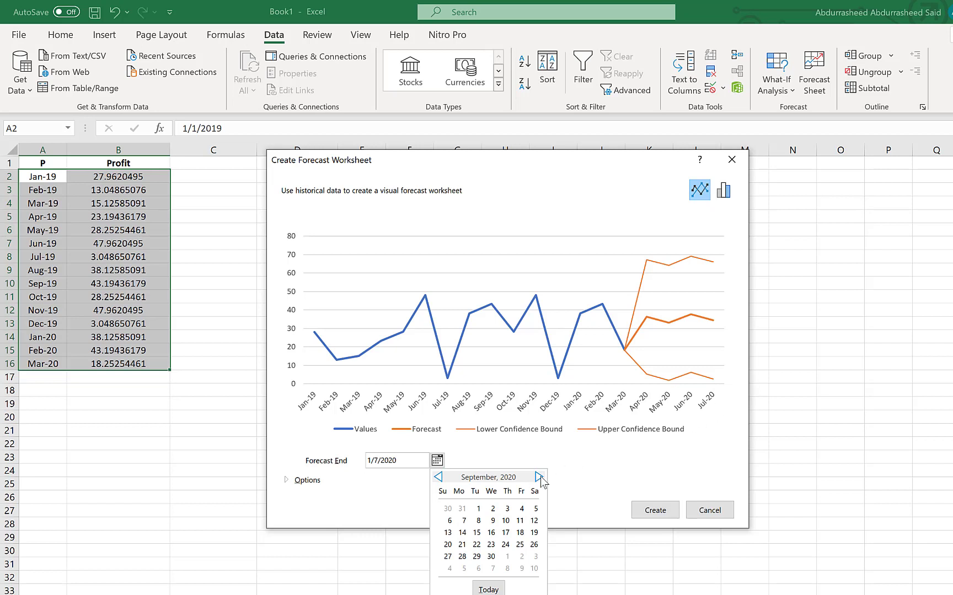
left_click(538, 477)
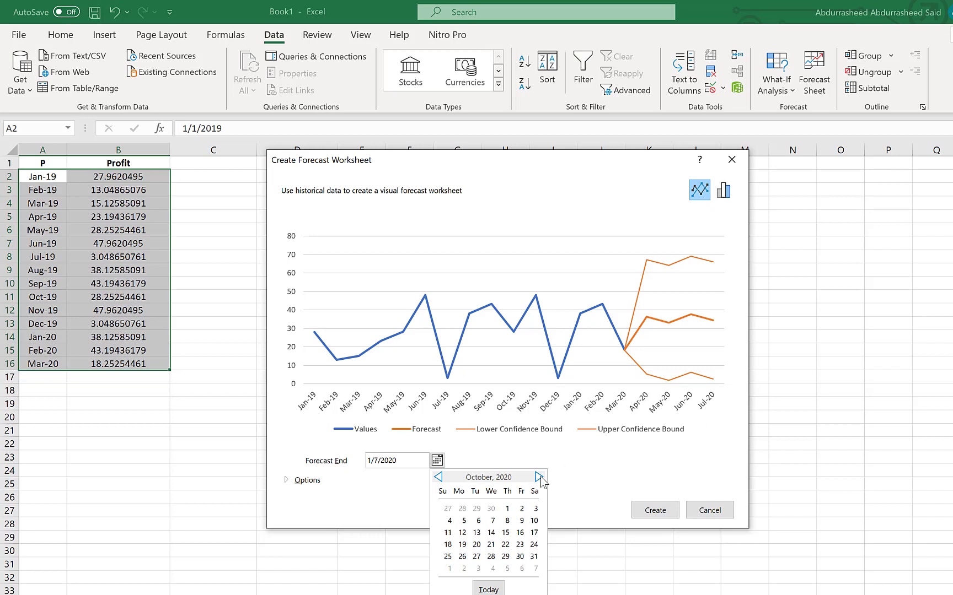
left_click(519, 545)
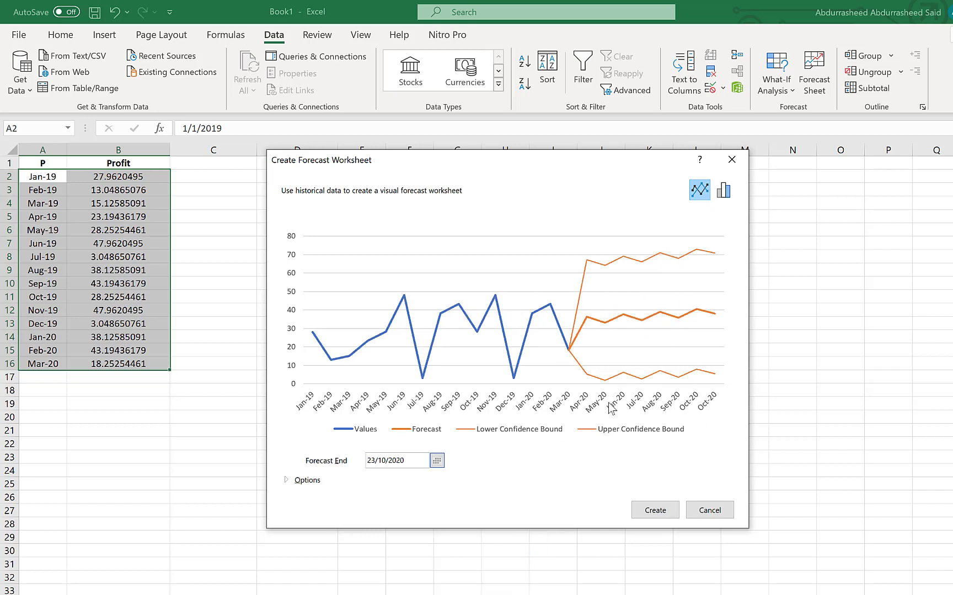
- Create the forecast worksheet after showing its options, and move its chart up beside the first rows of the table
left_click(288, 482)
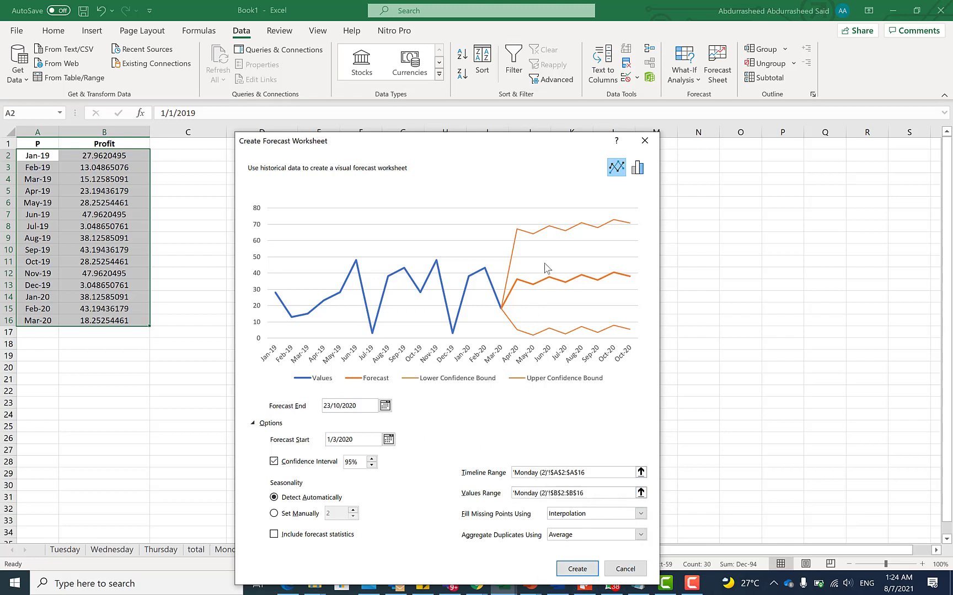
left_click(579, 568)
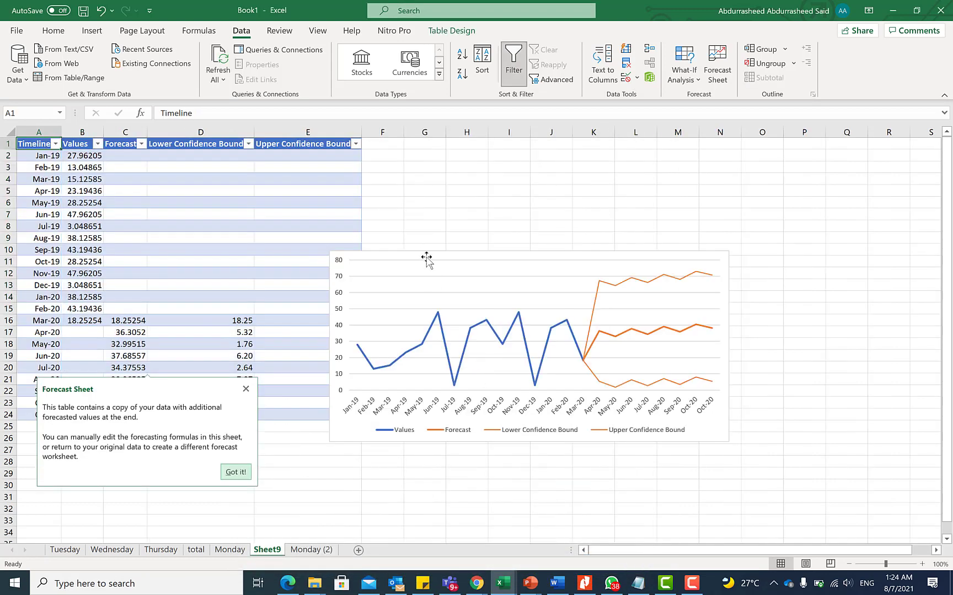
left_click_drag(426, 259, 461, 166)
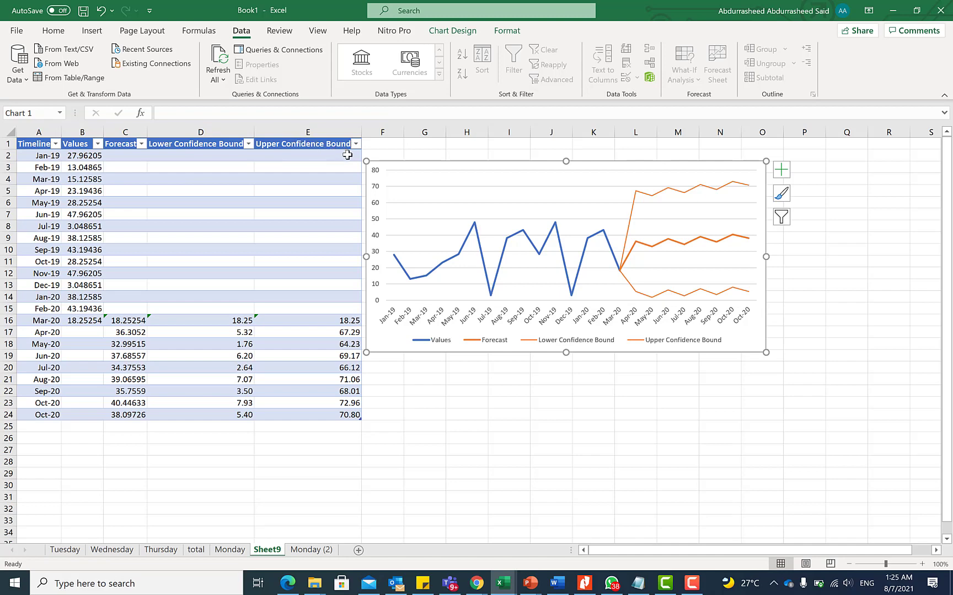
left_click_drag(506, 174, 513, 169)
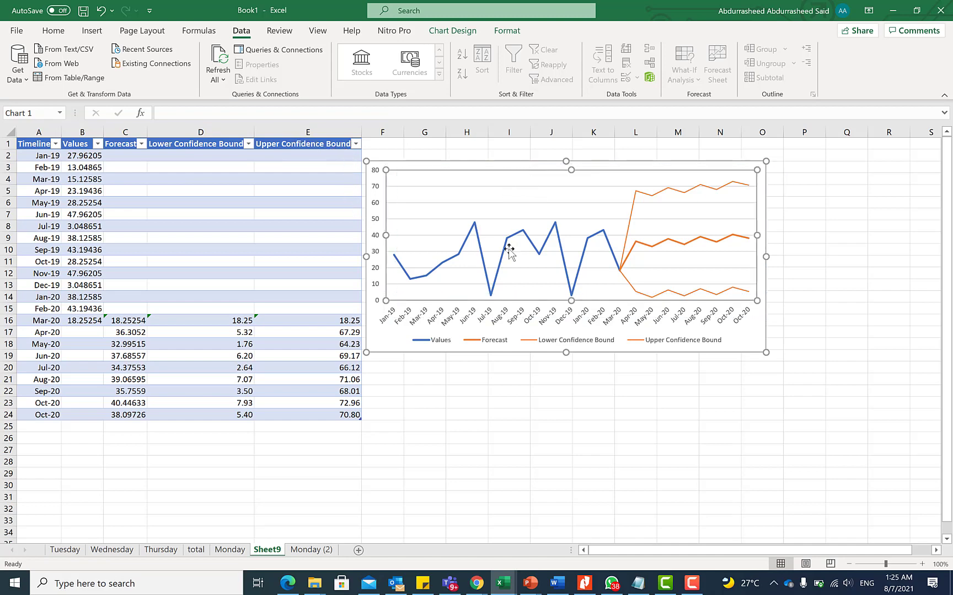